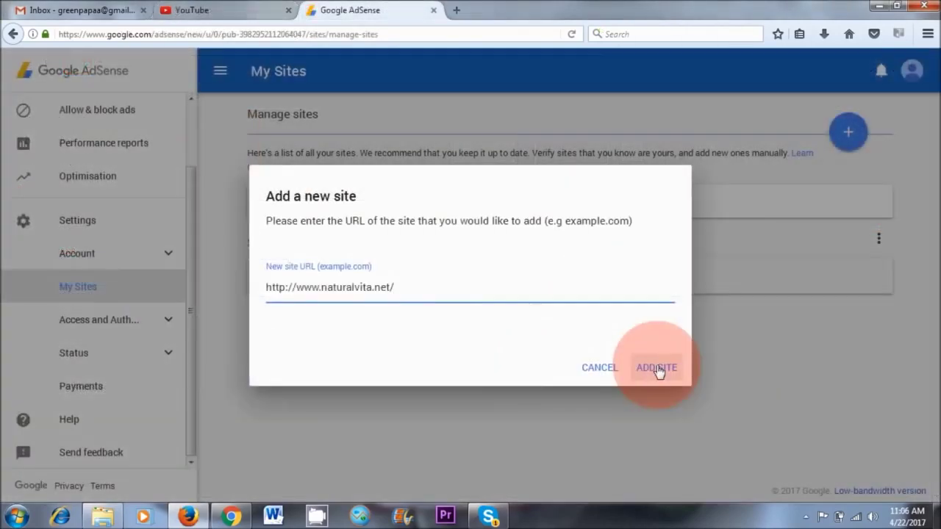
click(657, 368)
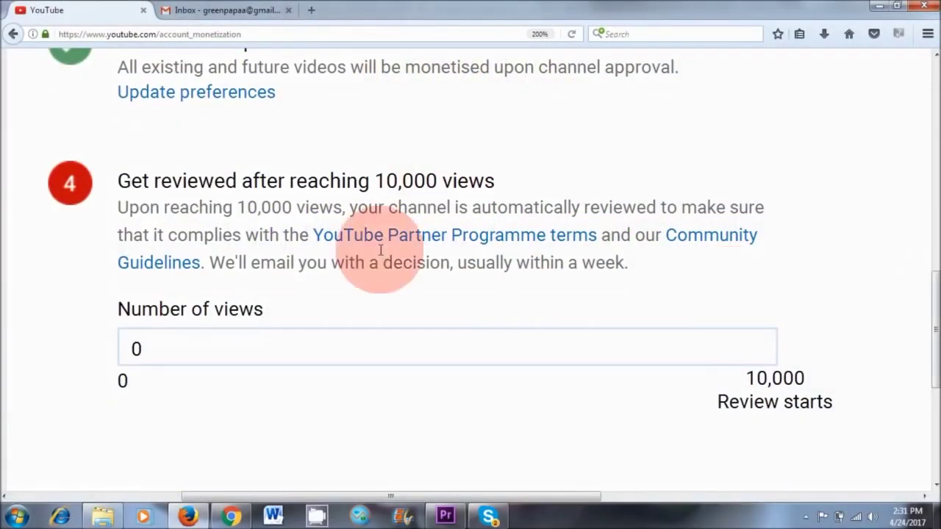
Highlight the heading about getting reviewed after 10,000 views and the explanation below it on the YouTube monetisation page
drag(119, 182, 500, 183)
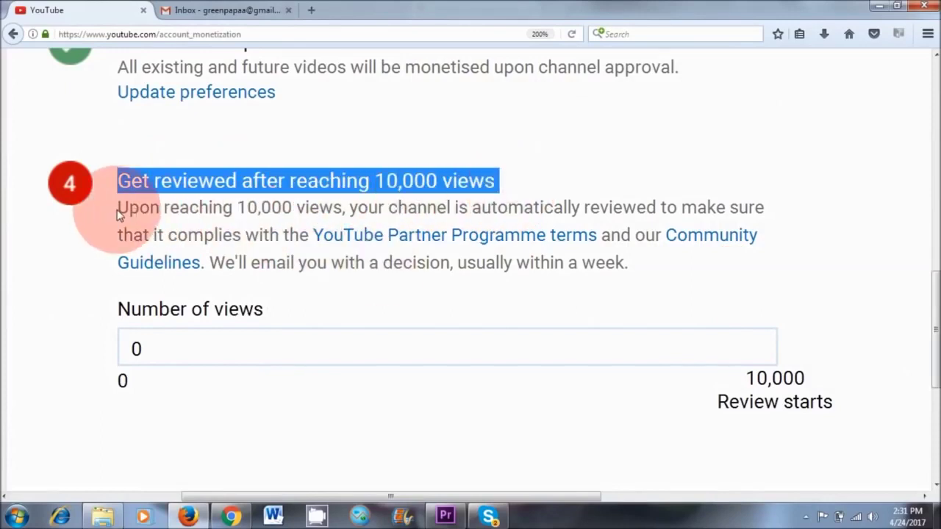
drag(119, 208, 735, 221)
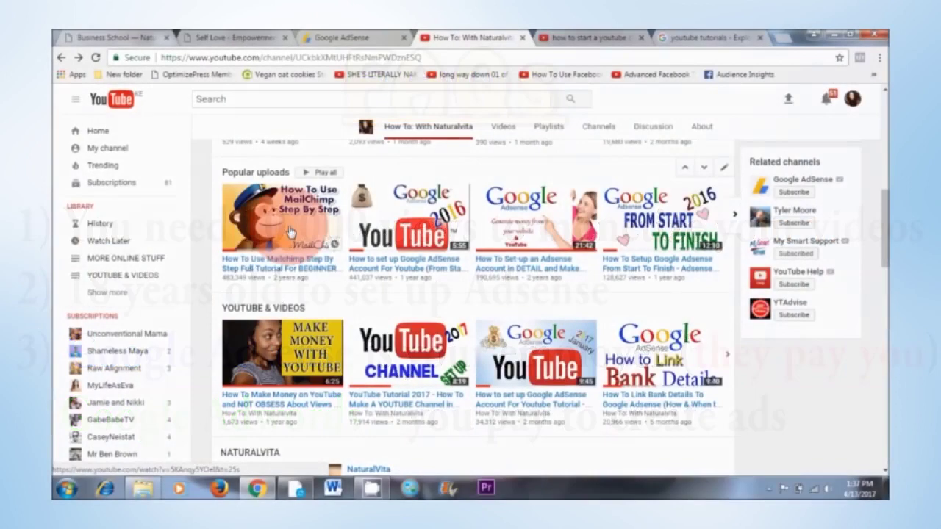
click(317, 274)
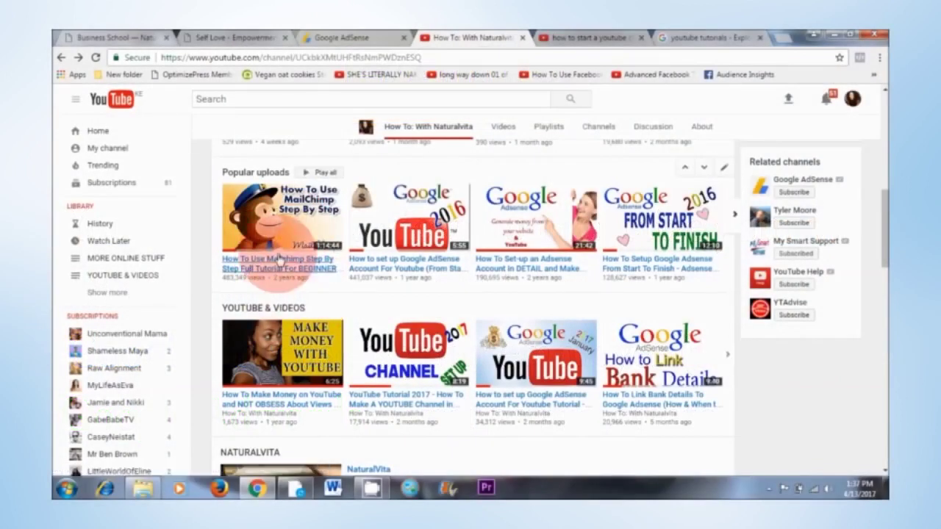
click(92, 407)
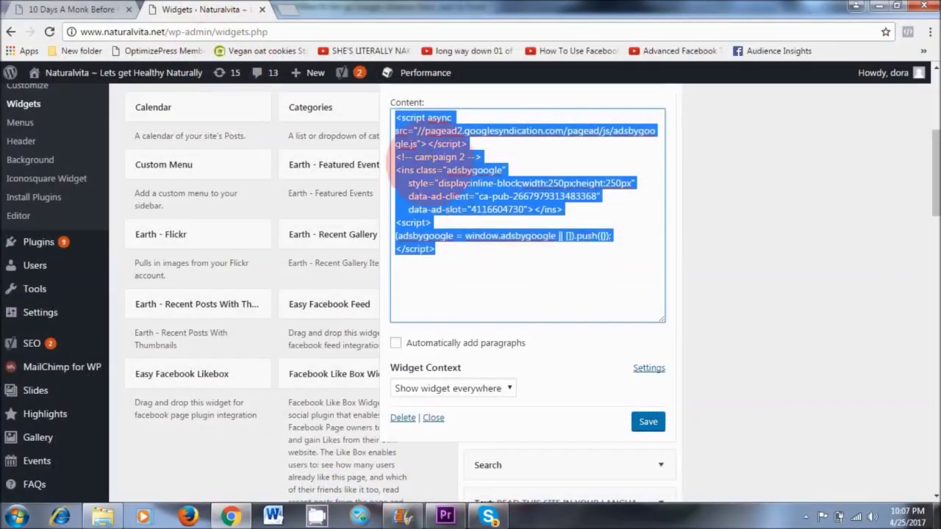
Copy the AdSense ad script from the widget's content and switch to the page 10 Days A Monk Before
right_click(434, 160)
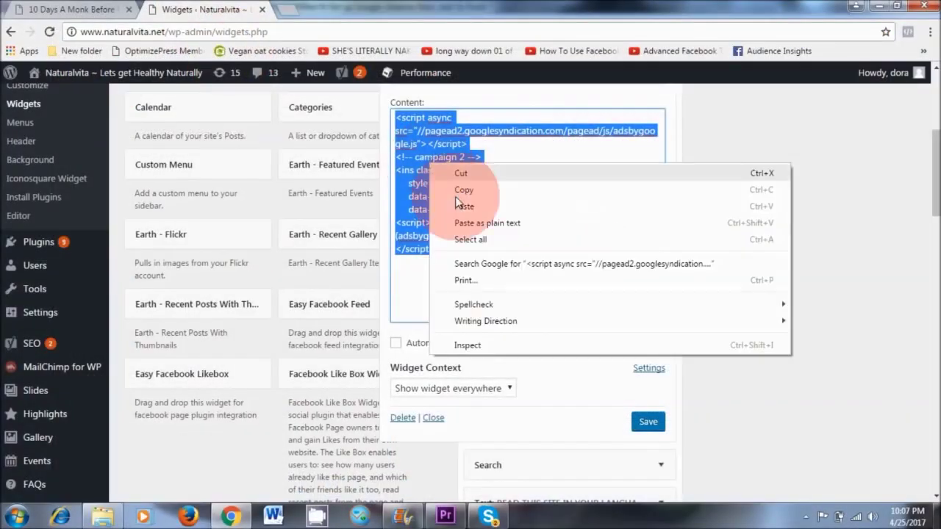
click(470, 190)
click(30, 8)
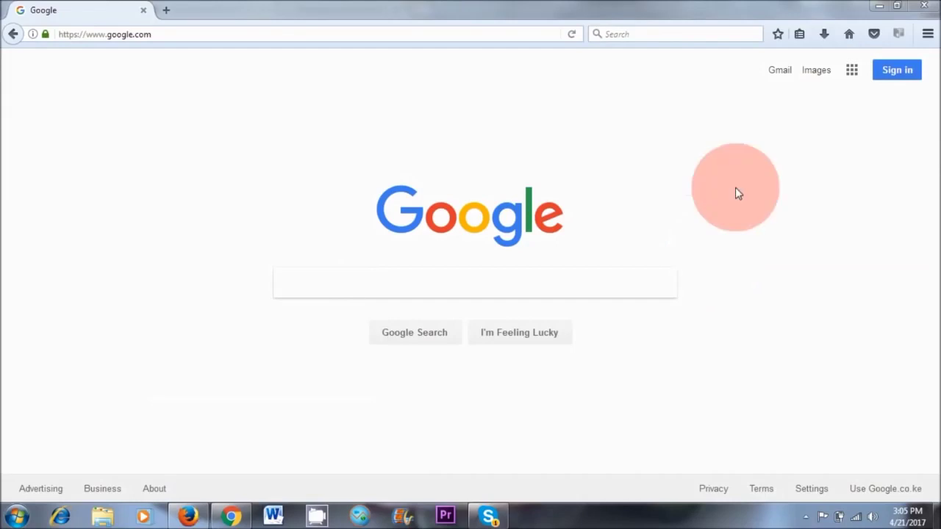
Search Google for "gmail sign up" and open the Create your Google Account page
click(385, 289)
text(gmail)
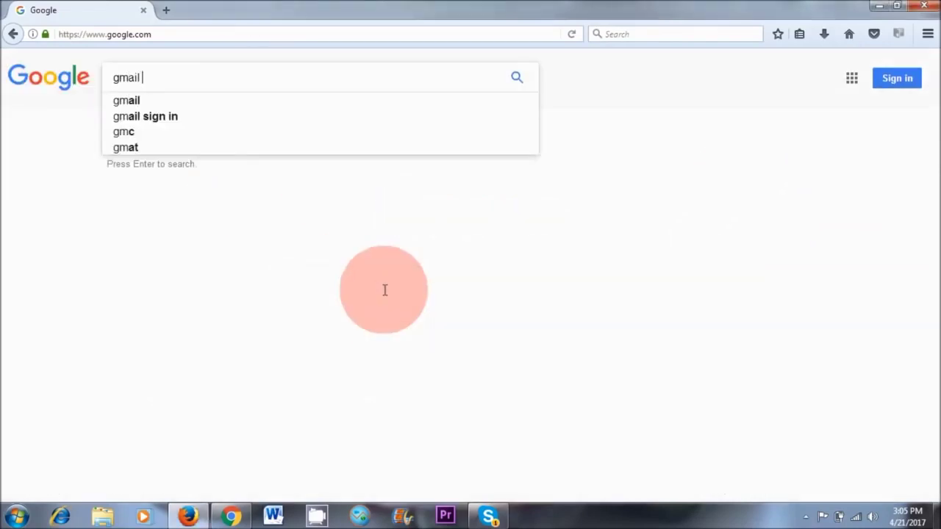
text( sign up)
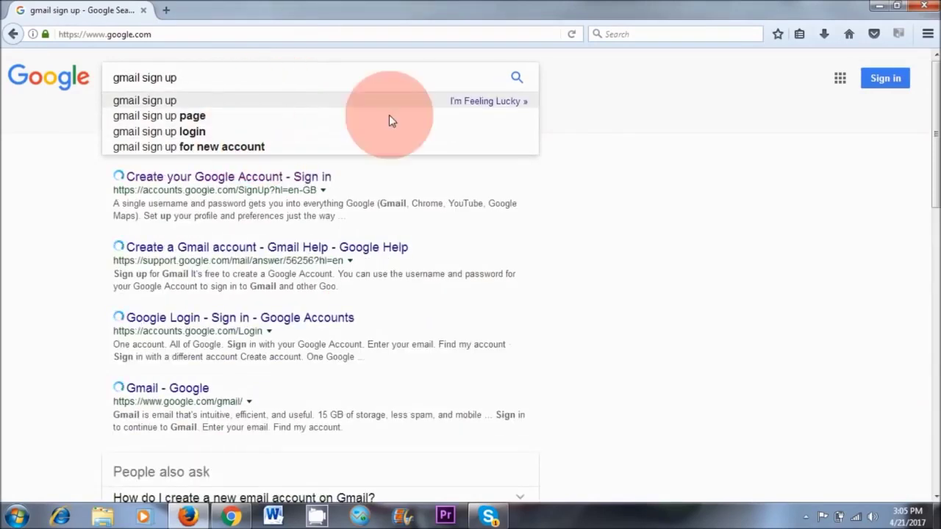
click(515, 77)
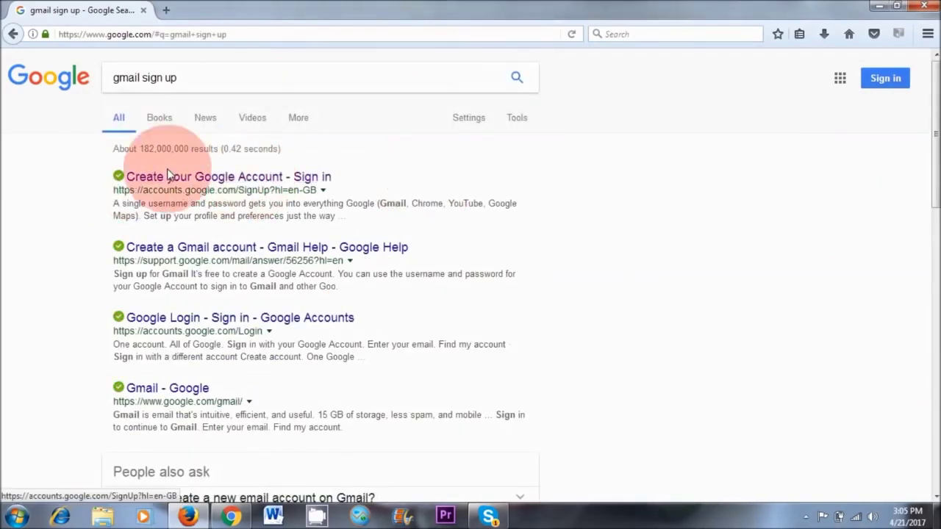
click(261, 184)
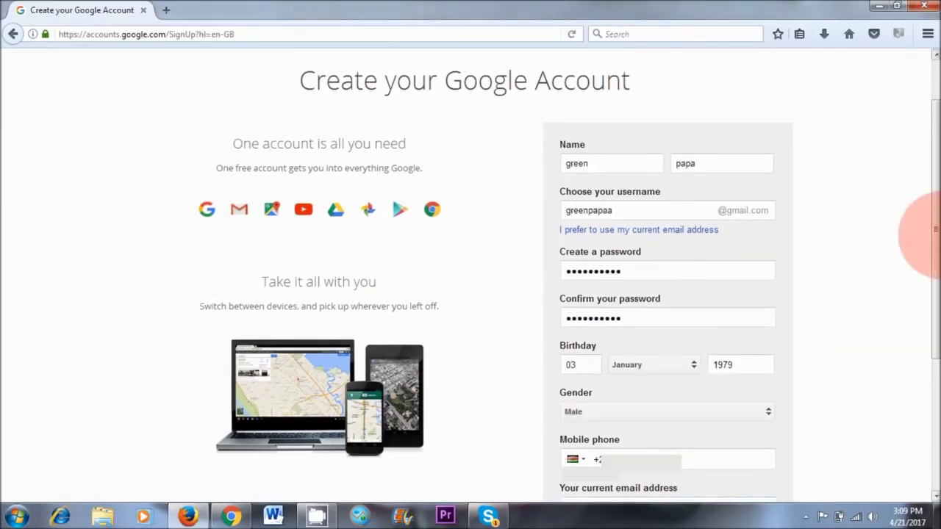
Submit the completed Google Account sign-up form and agree to the Privacy and Terms
drag(928, 234, 927, 310)
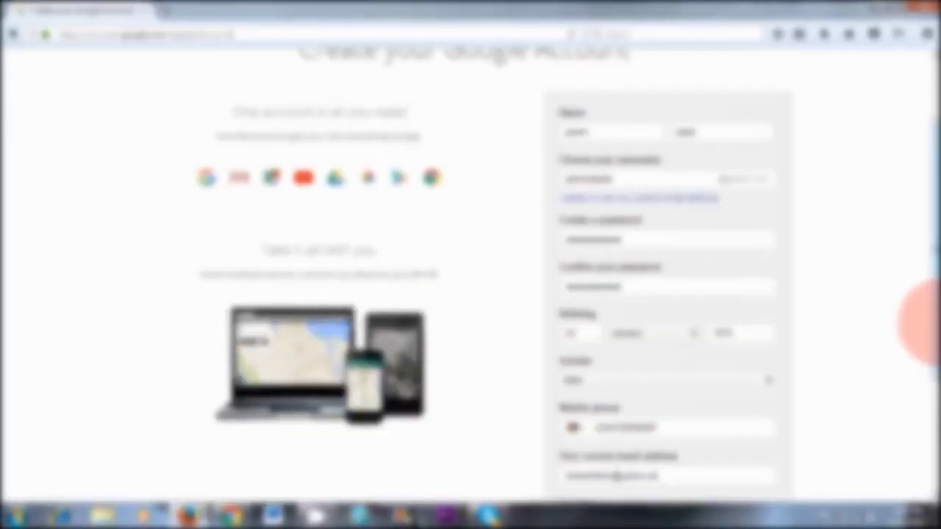
drag(928, 324, 928, 390)
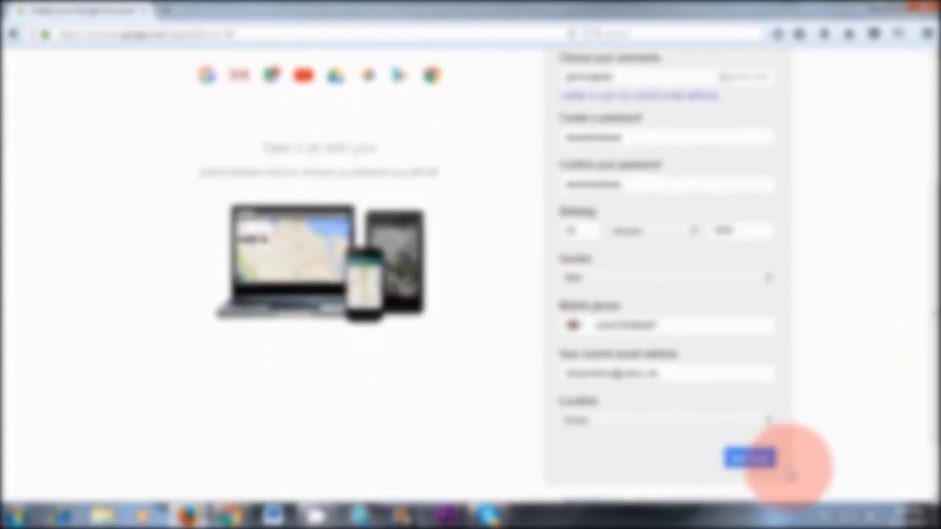
click(747, 458)
click(661, 177)
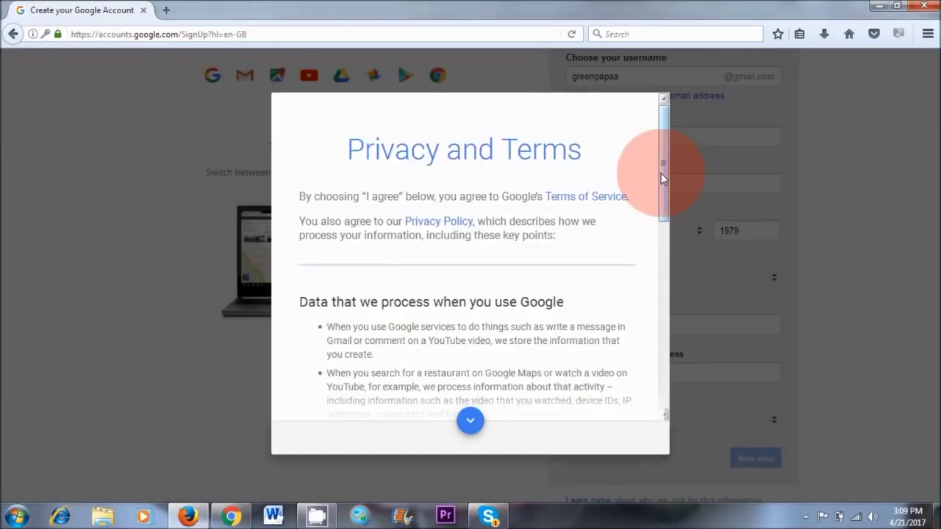
drag(661, 174, 664, 391)
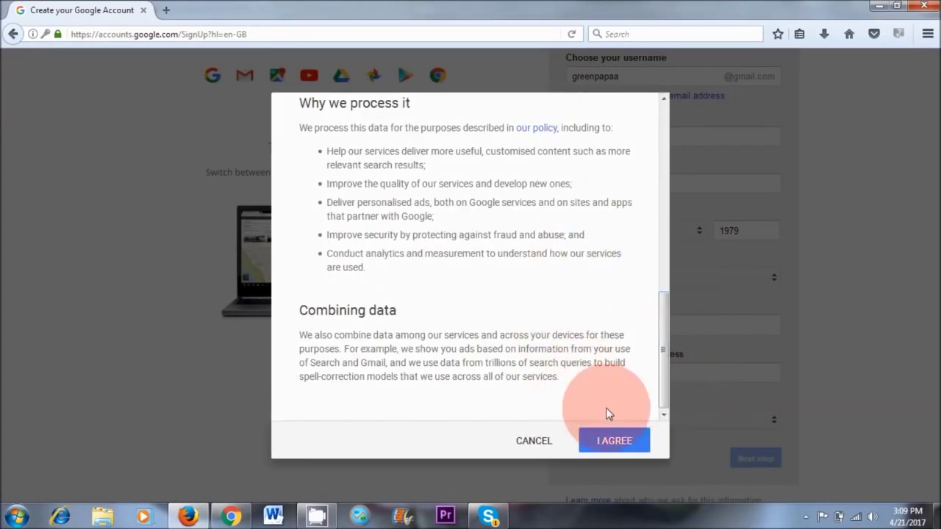
click(615, 446)
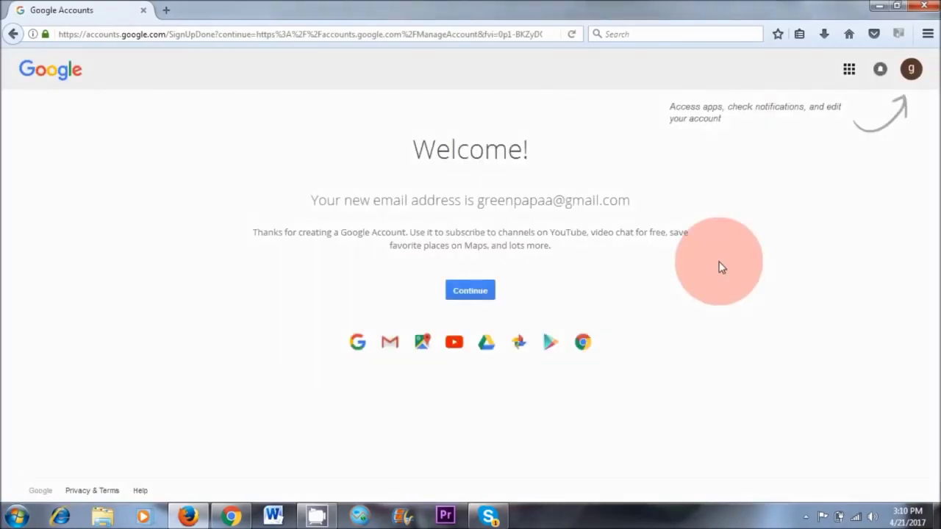
Go to YouTube from the Google apps list and sign in with the new account
click(849, 71)
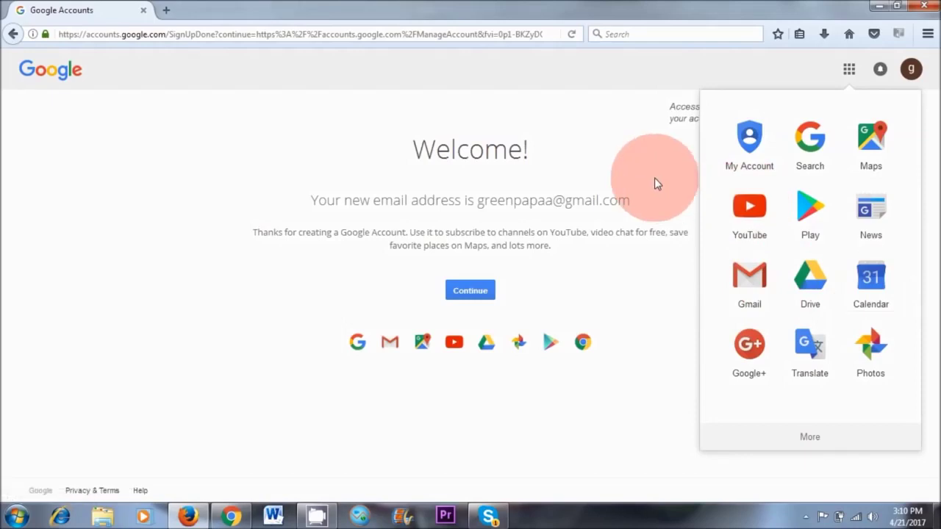
click(760, 211)
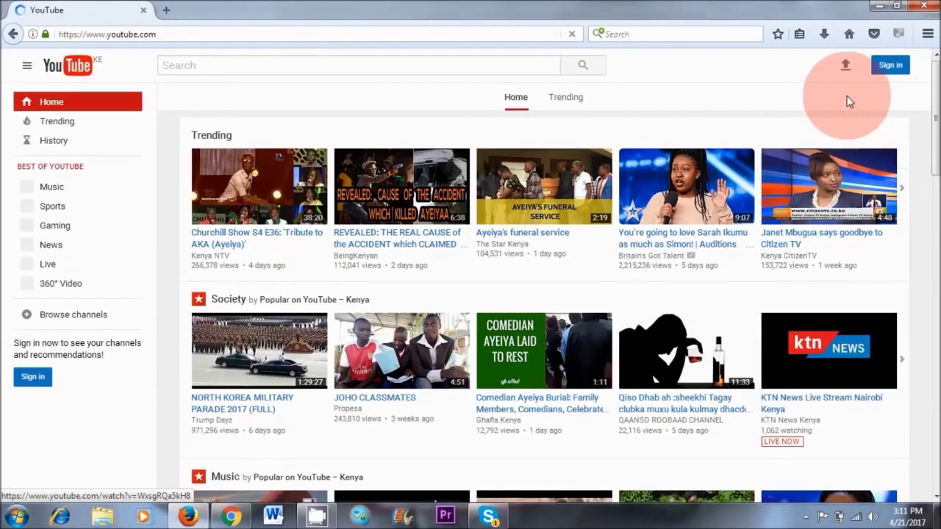
click(890, 67)
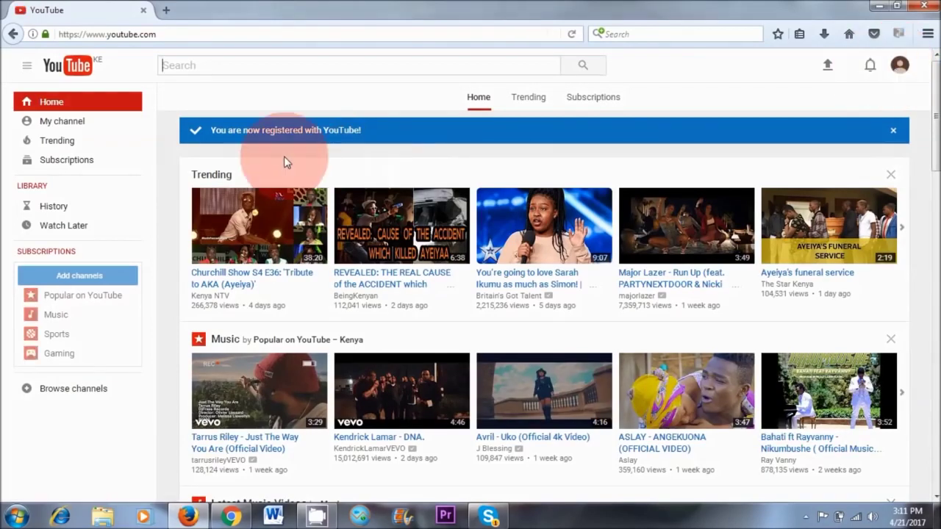
Create a YouTube channel under the account's prefilled name
click(54, 129)
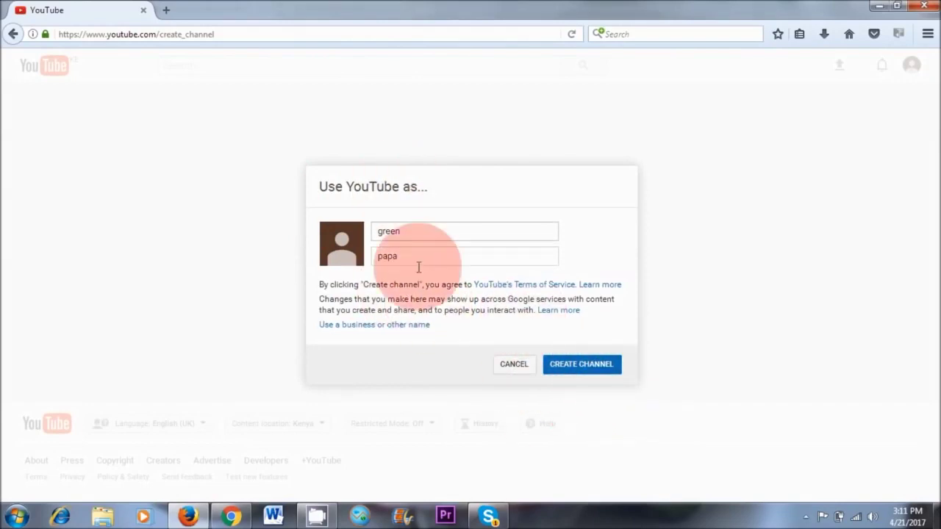
click(572, 366)
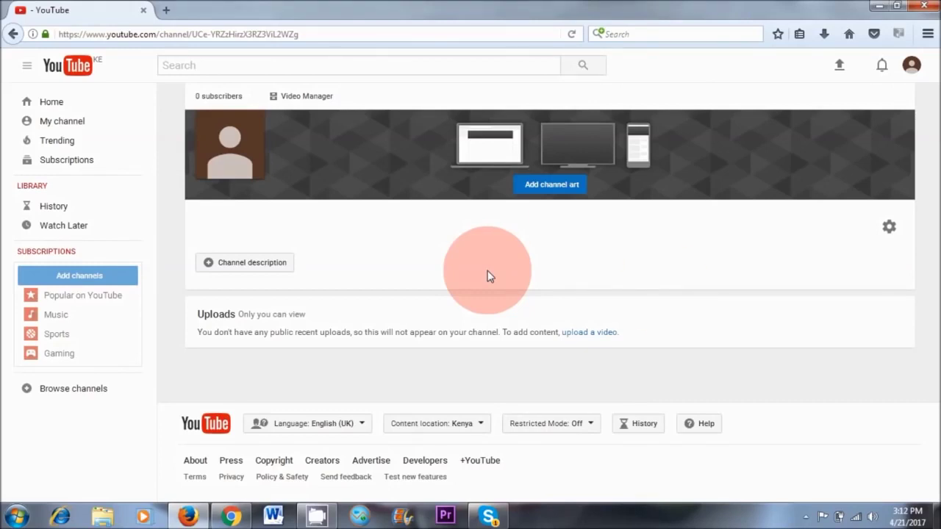
Upload the video file MVI_8839 from the TOSHIBA EXT drive and publish it with Public visibility
click(838, 70)
click(384, 189)
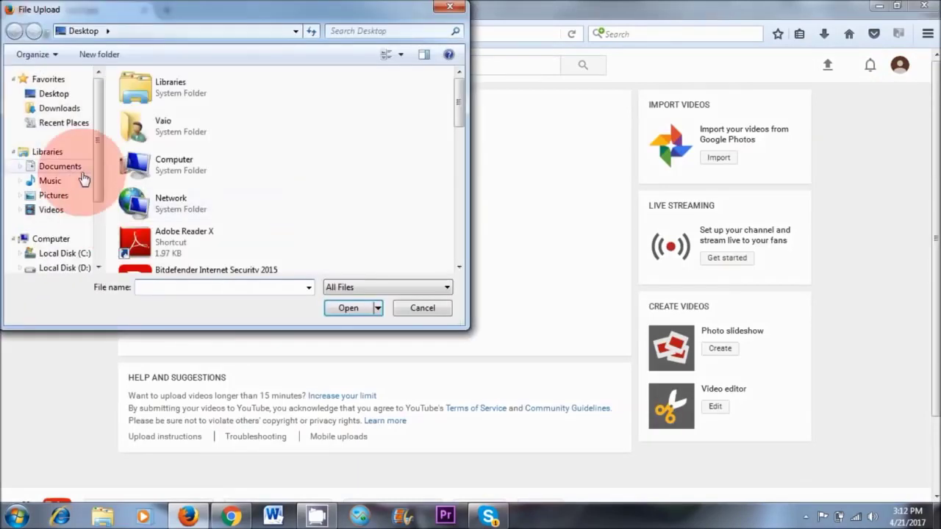
scroll(33, 177, down, 2)
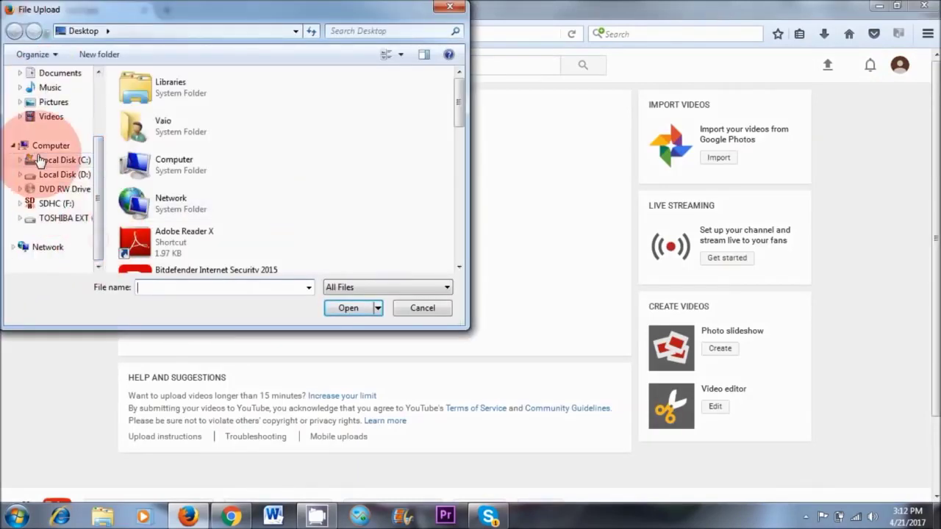
click(39, 217)
click(145, 195)
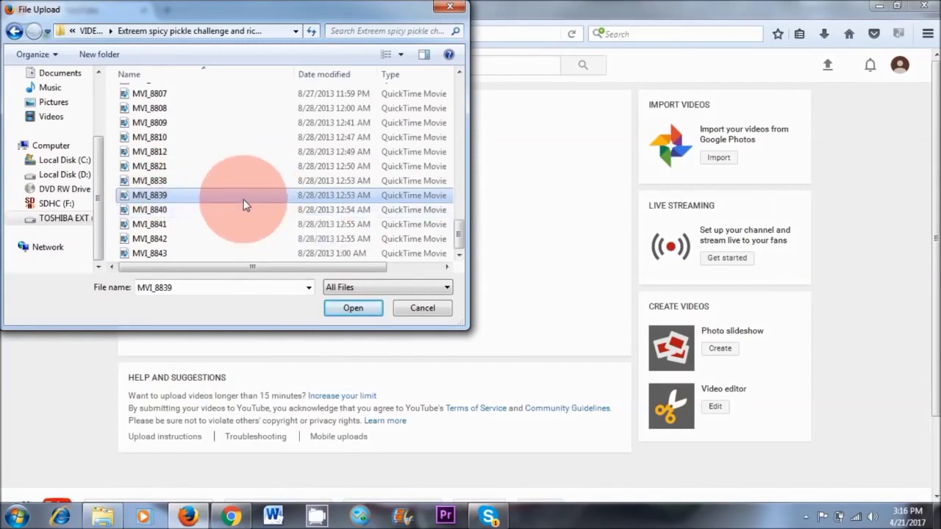
click(355, 308)
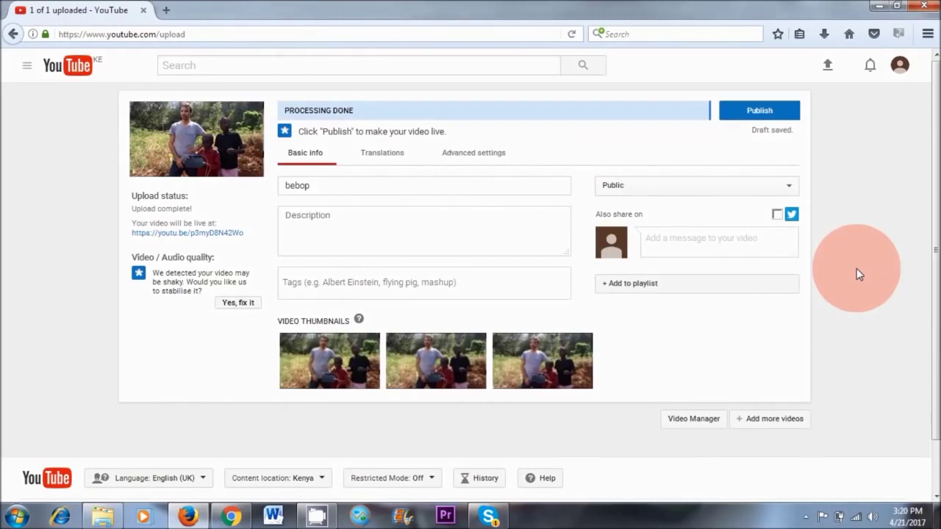
click(757, 110)
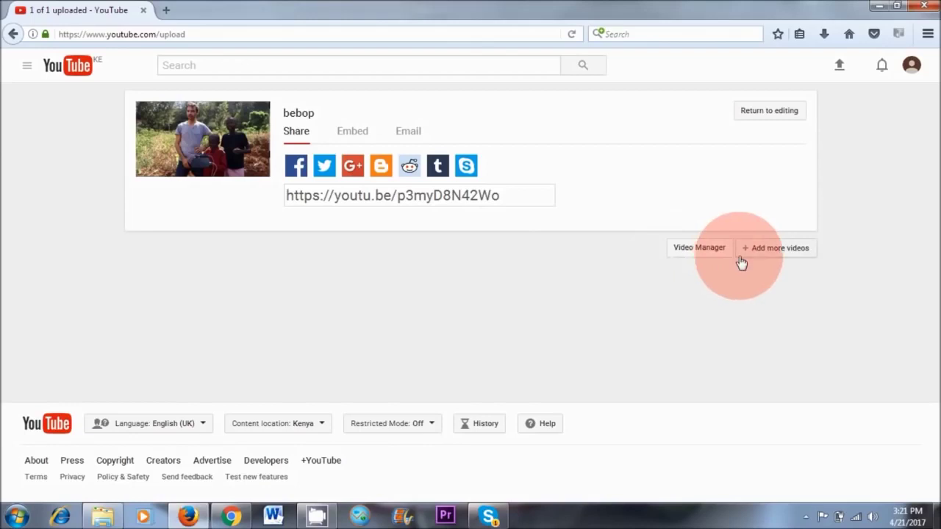
Verify the account from the channel's status and features page, having the verification code delivered by text message
click(697, 250)
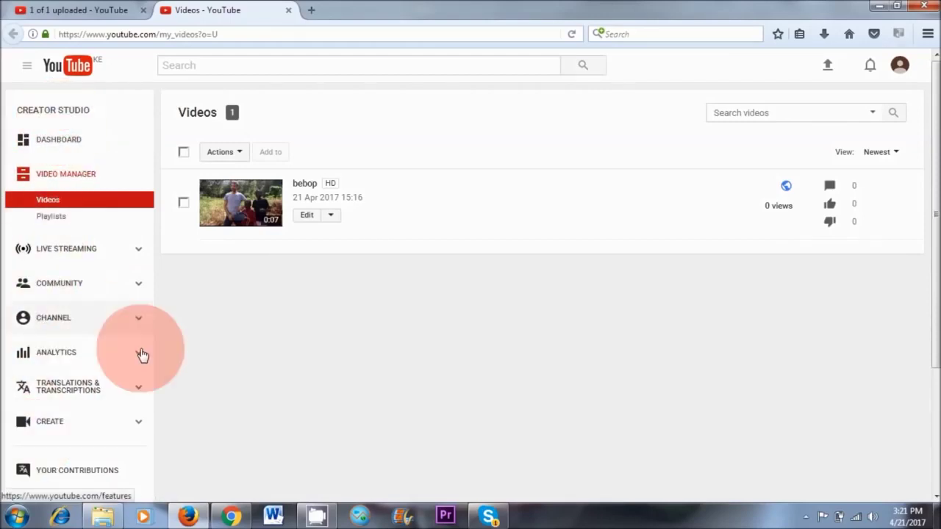
click(50, 322)
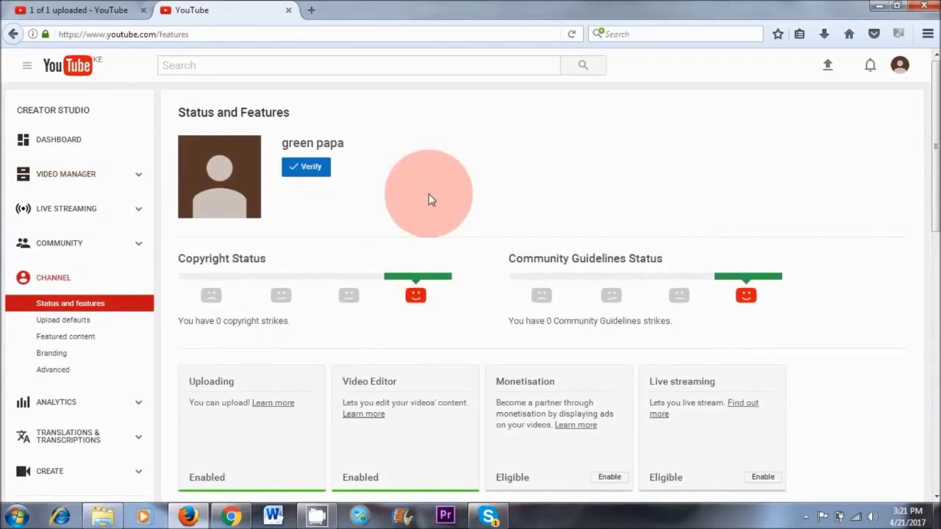
click(305, 167)
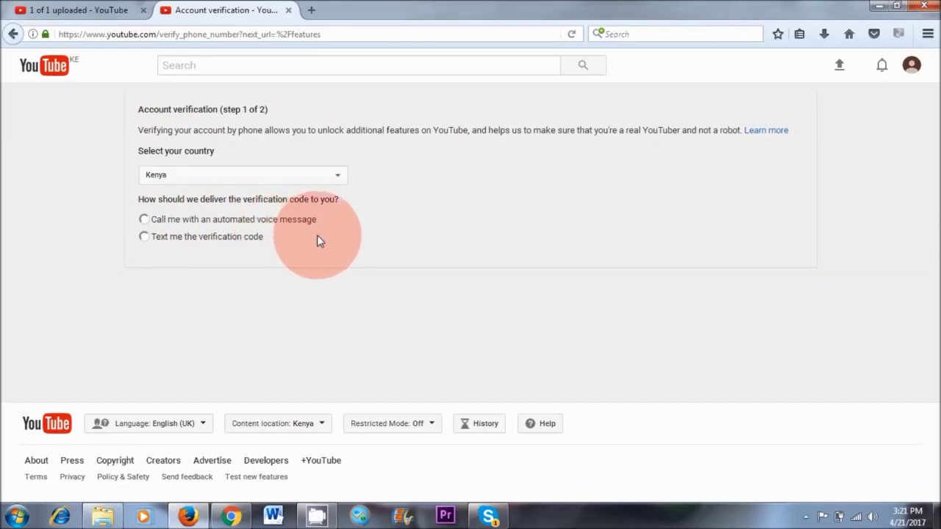
click(144, 236)
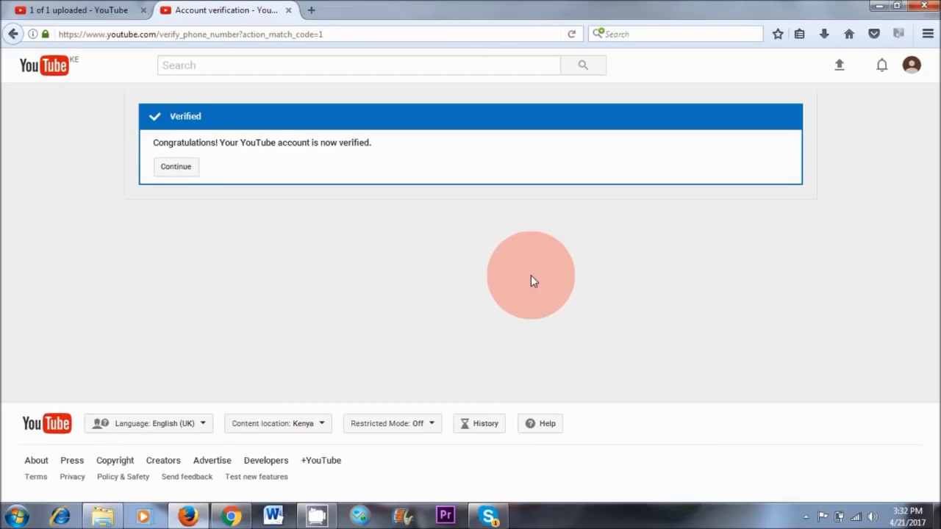
click(180, 169)
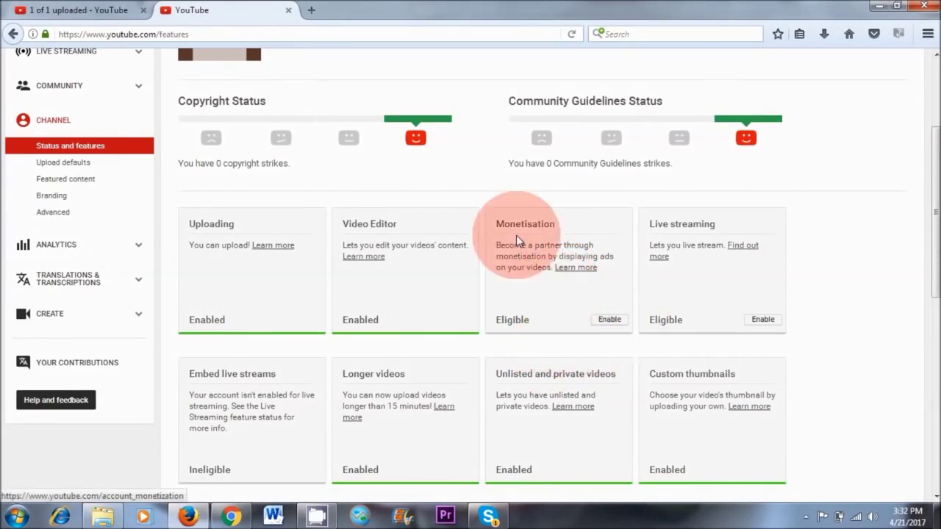
Enable monetisation for the channel and accept the YouTube Partner Programme terms by agreeing to all three statements
click(609, 319)
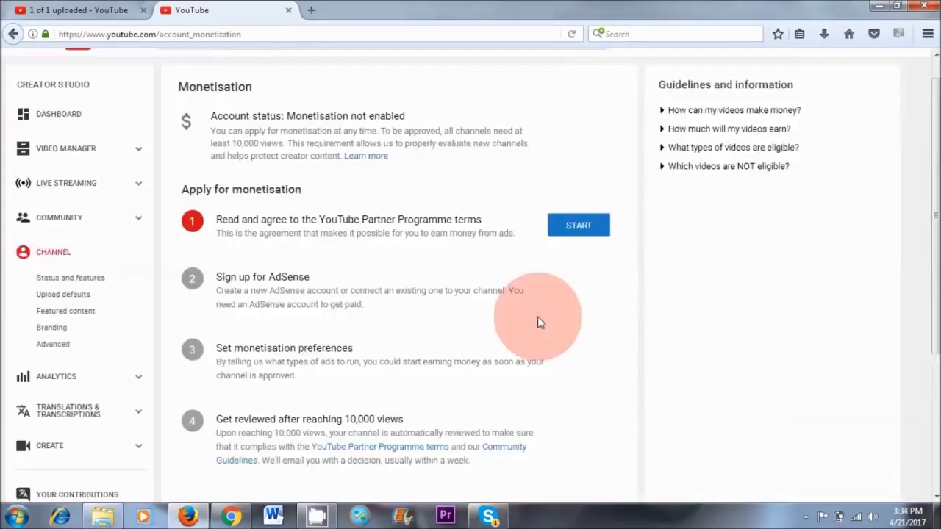
scroll(613, 151, down, 3)
scroll(620, 147, up, 2)
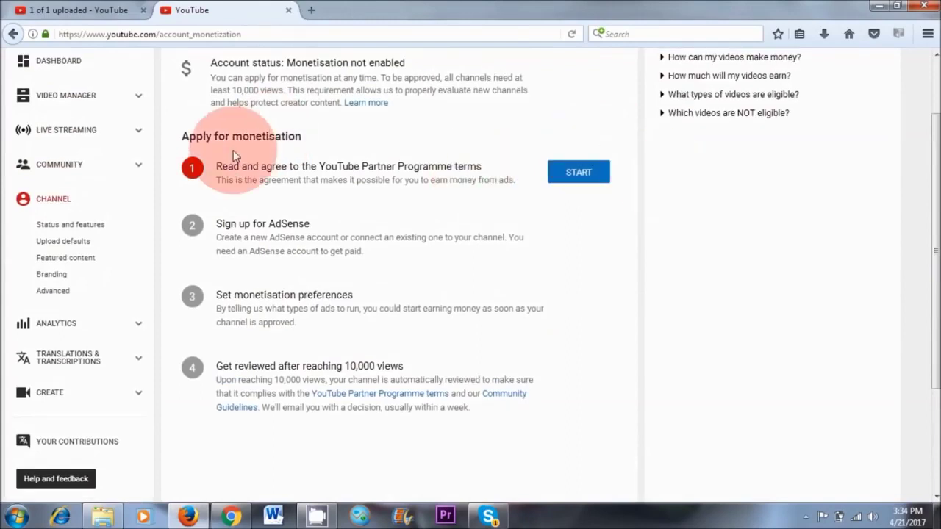
click(580, 176)
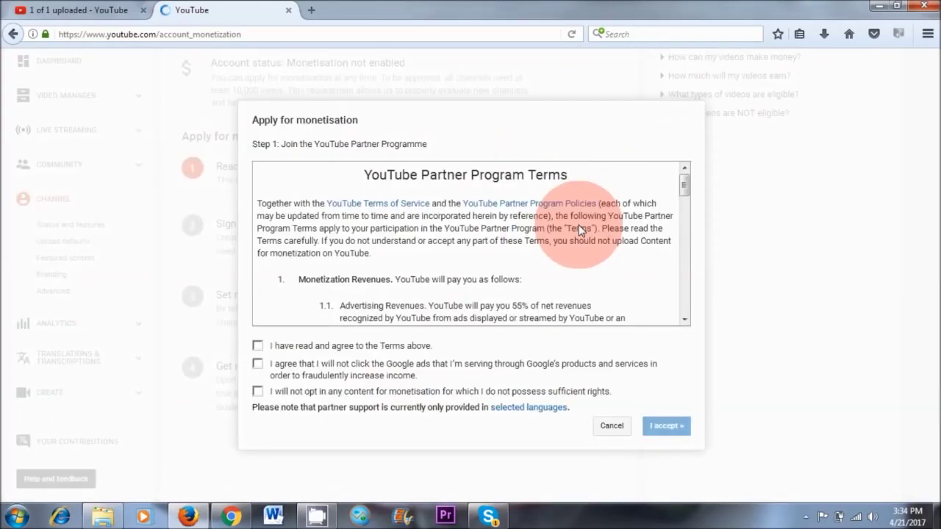
drag(684, 185, 685, 302)
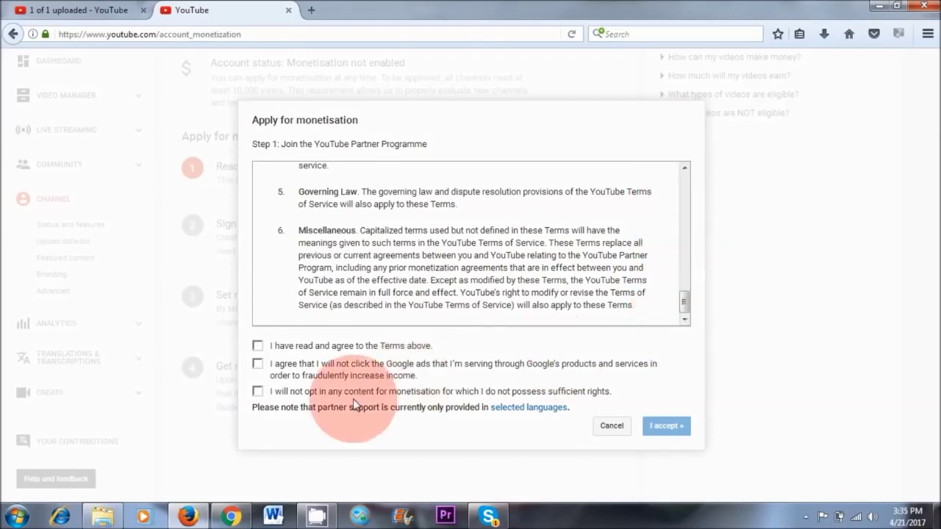
click(258, 345)
click(257, 363)
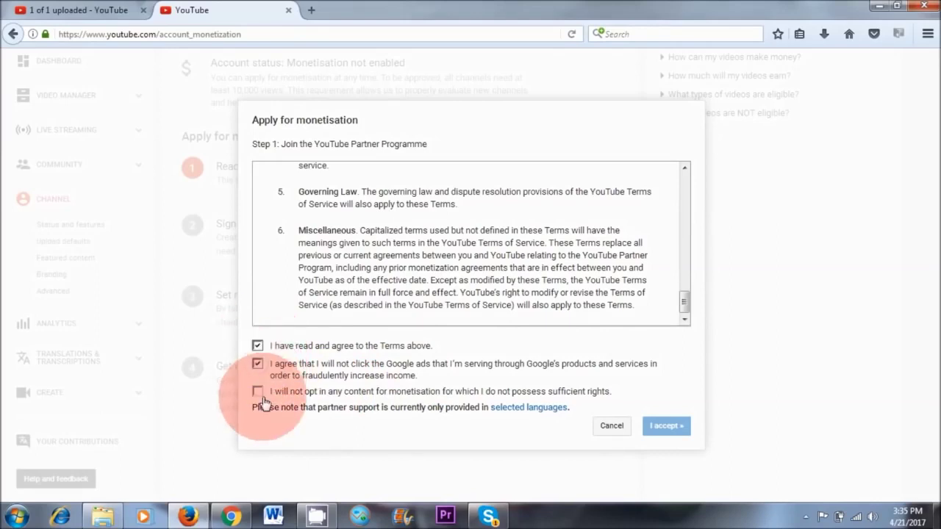
click(257, 391)
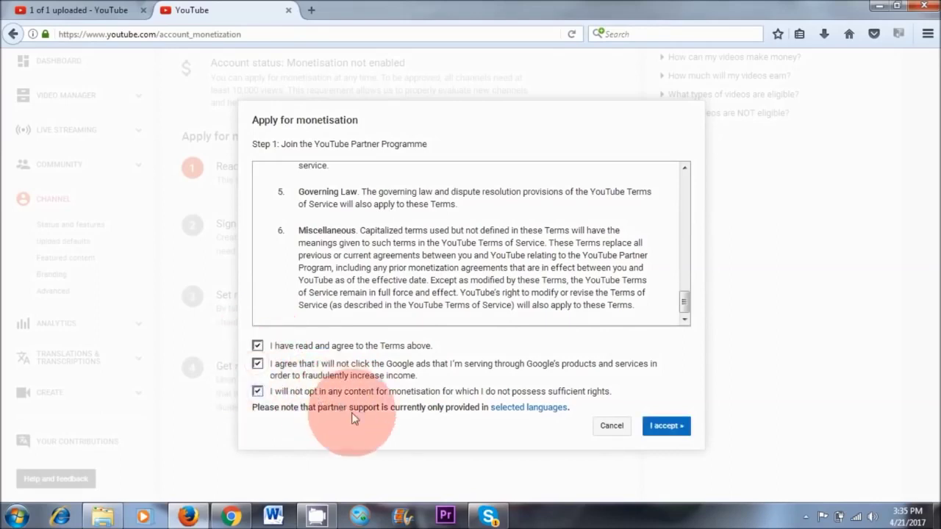
click(664, 429)
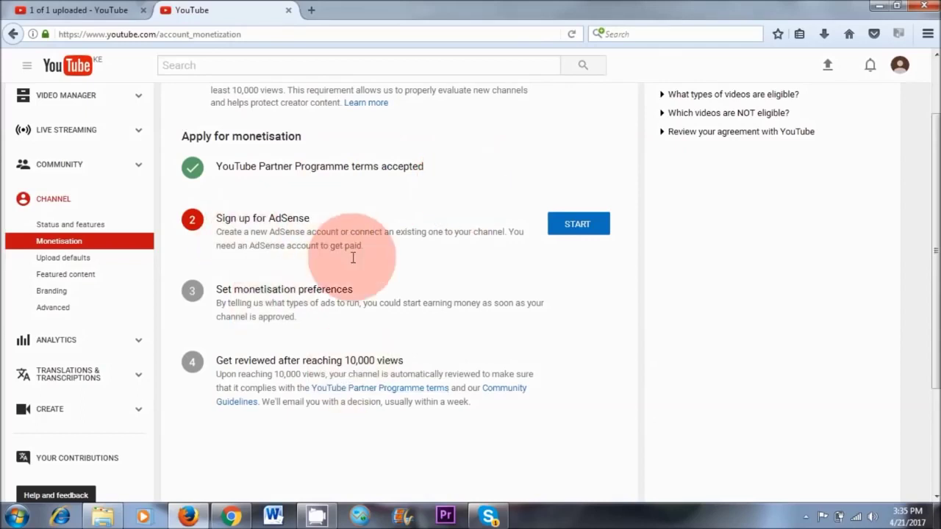
Start the AdSense sign-up, sign in with the Google account and save the website details with English as the content language
click(585, 232)
scroll(851, 346, down, 2)
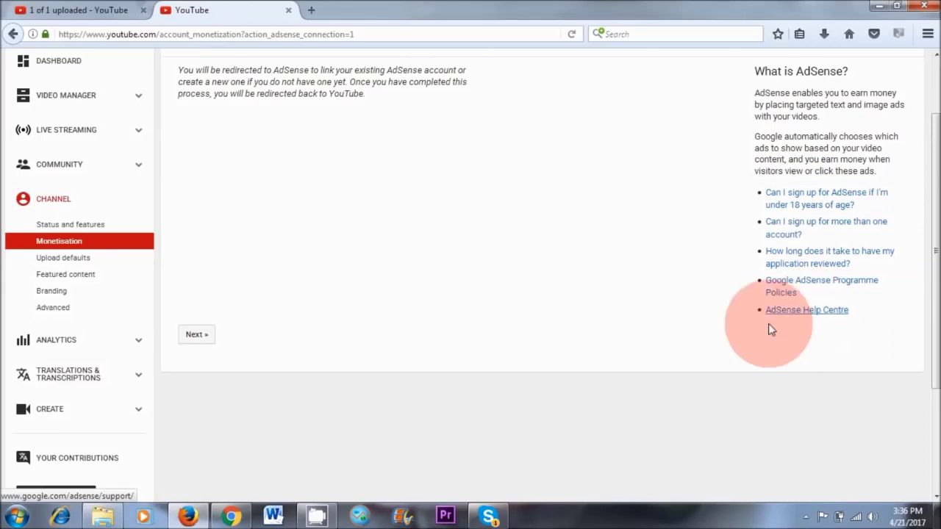
click(197, 339)
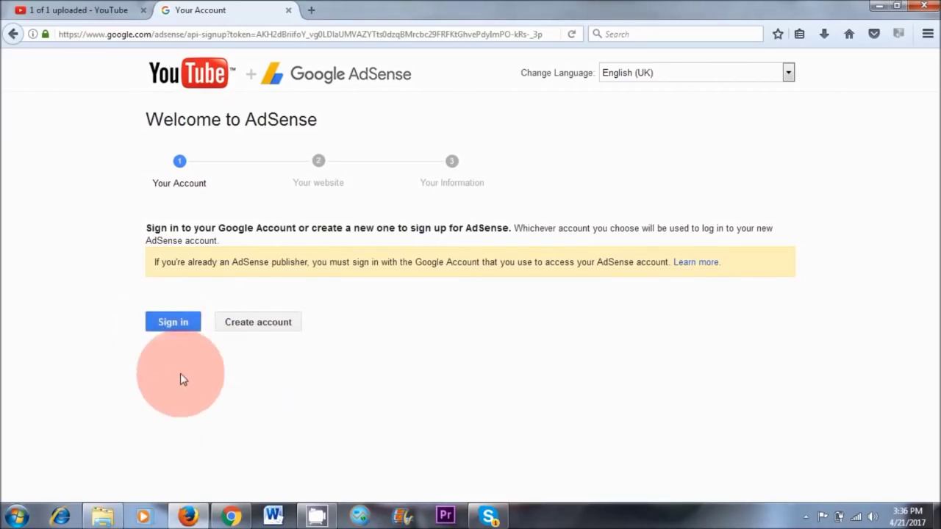
click(170, 326)
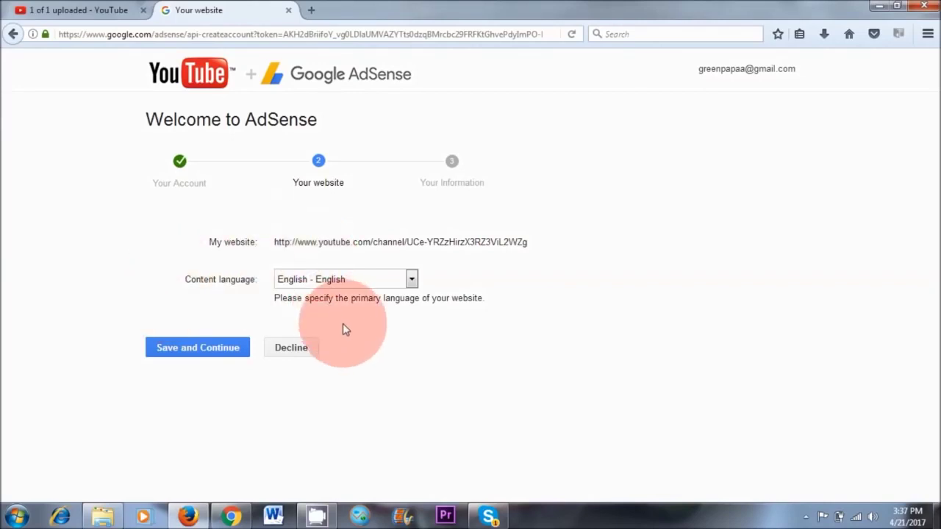
click(180, 351)
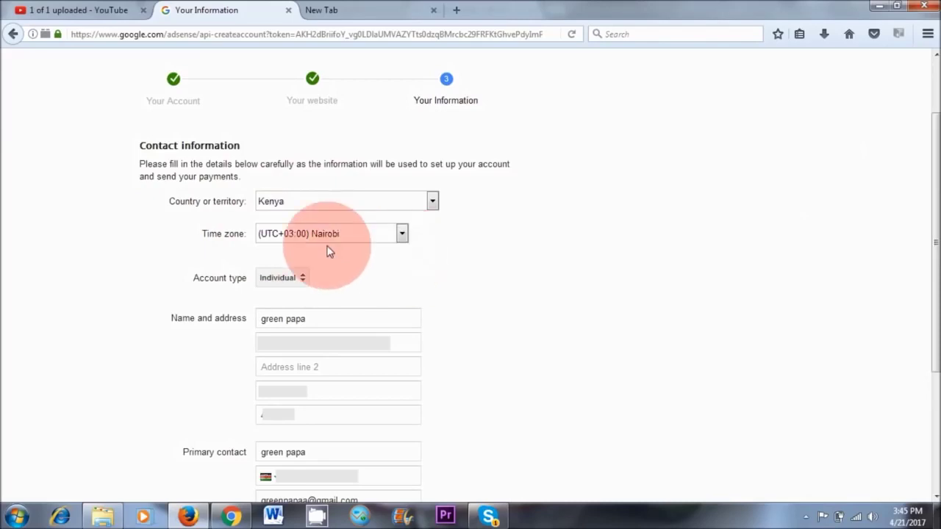
Check the AdSense contact information, keeping the Nairobi time zone, and set all five email preferences to No
click(404, 233)
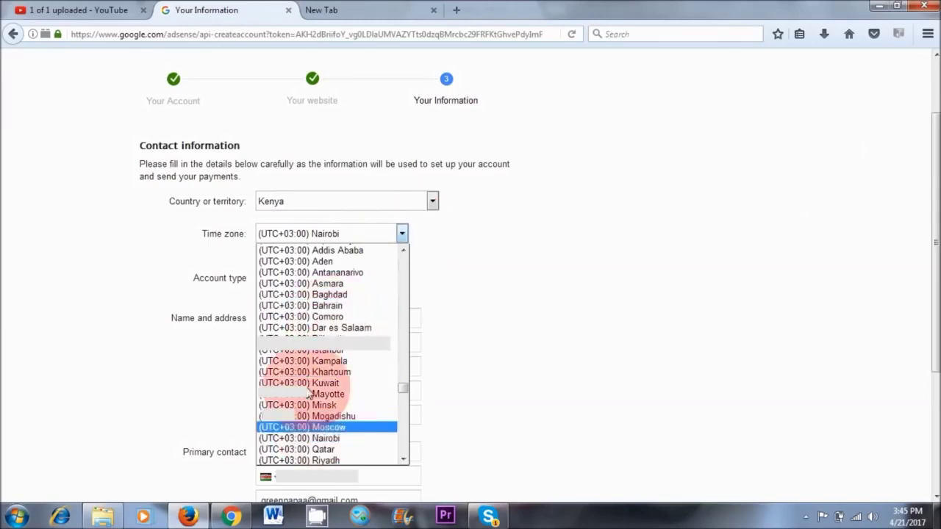
click(533, 254)
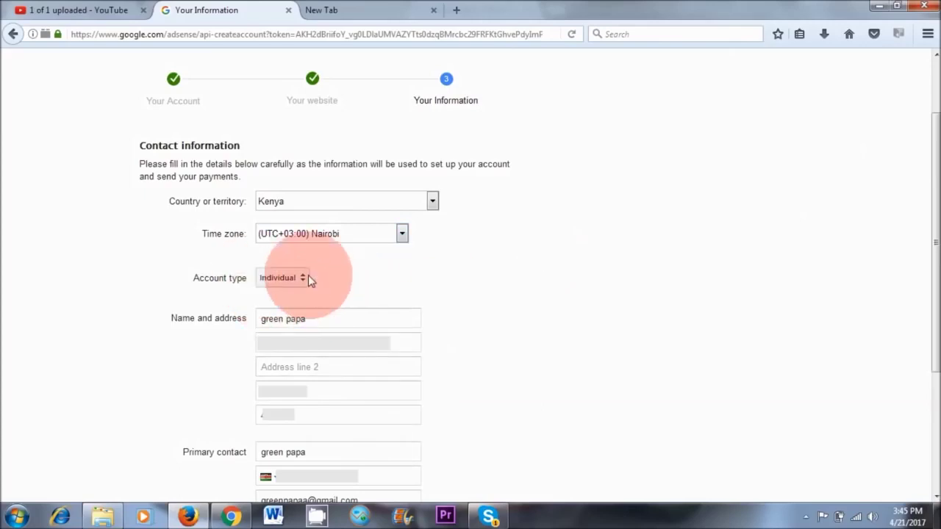
scroll(341, 282, down, 3)
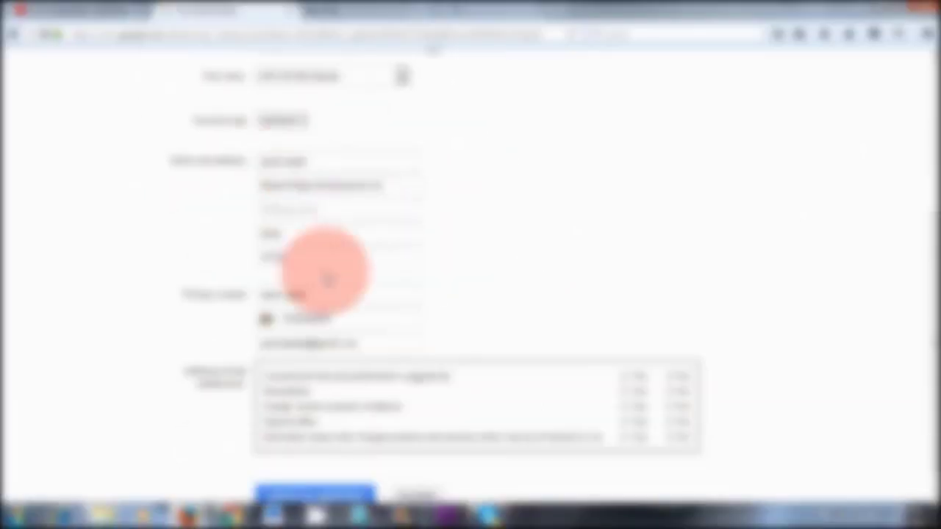
click(294, 322)
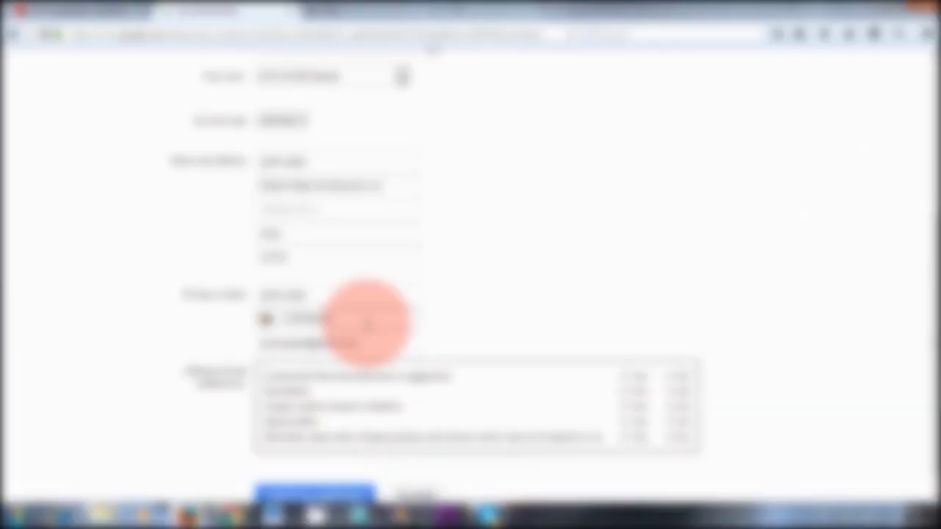
scroll(368, 321, down, 1)
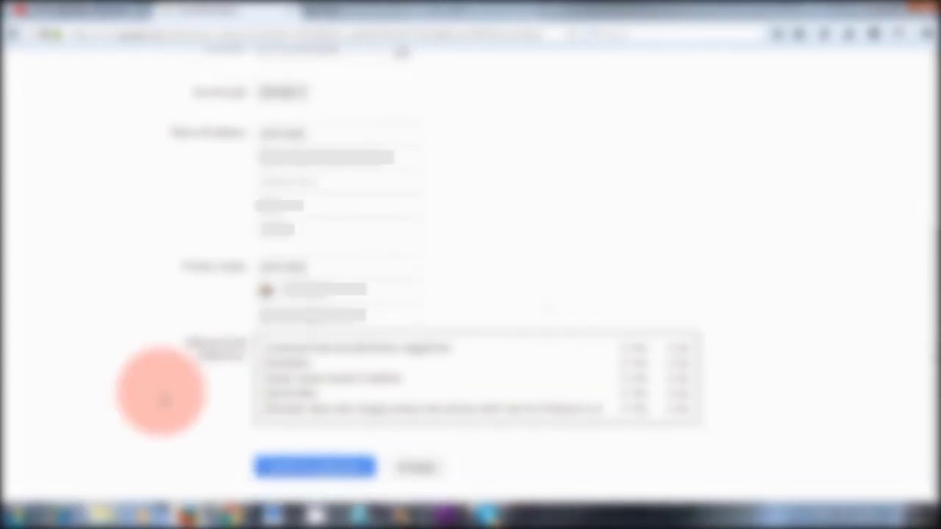
click(669, 348)
click(671, 363)
click(670, 379)
click(671, 394)
click(670, 410)
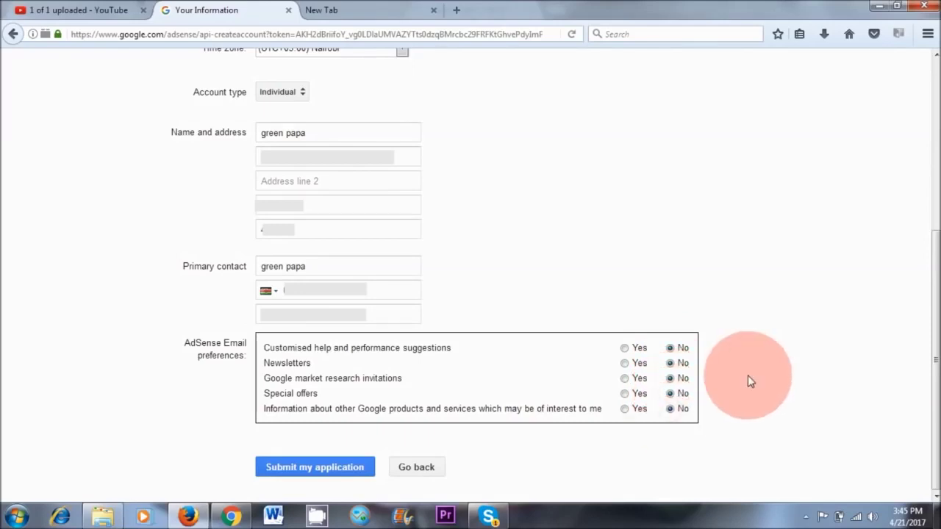
Submit the AdSense application and accept the AdSense Terms and Conditions
click(316, 468)
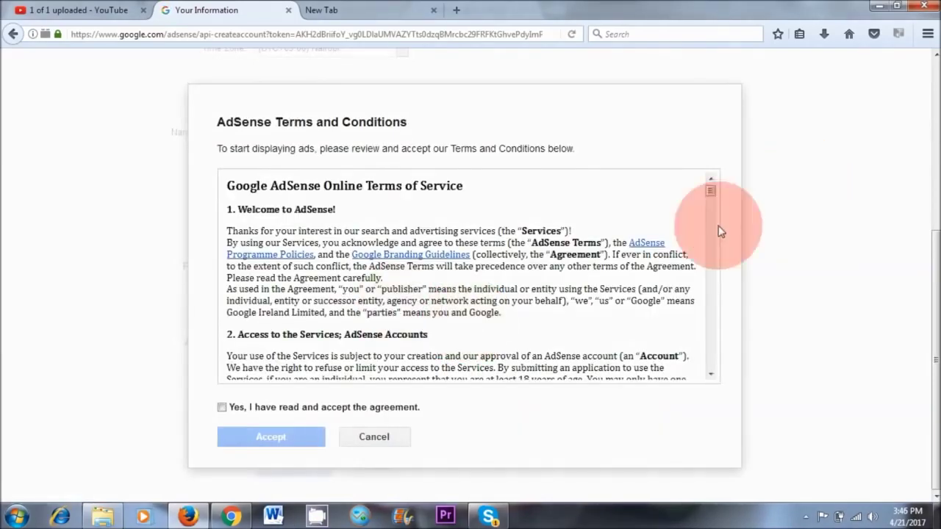
drag(712, 189, 705, 365)
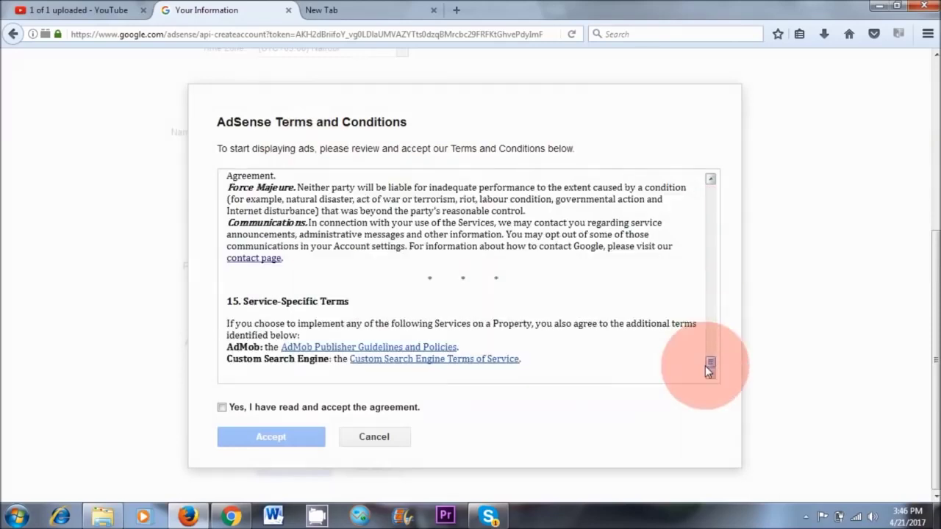
click(221, 409)
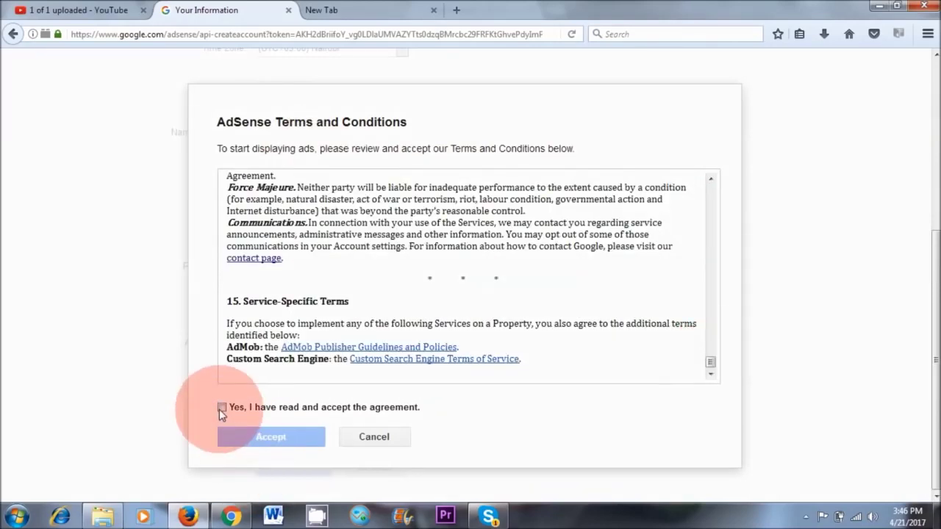
click(221, 408)
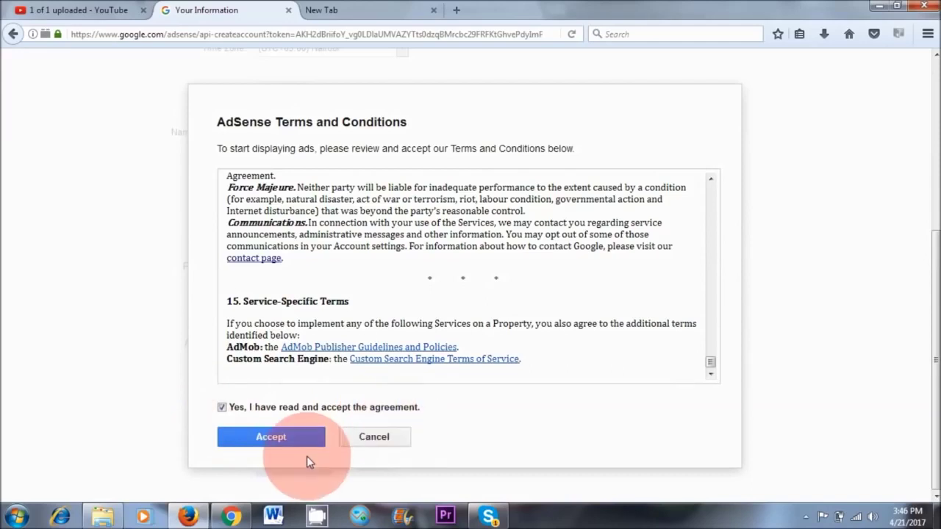
click(271, 442)
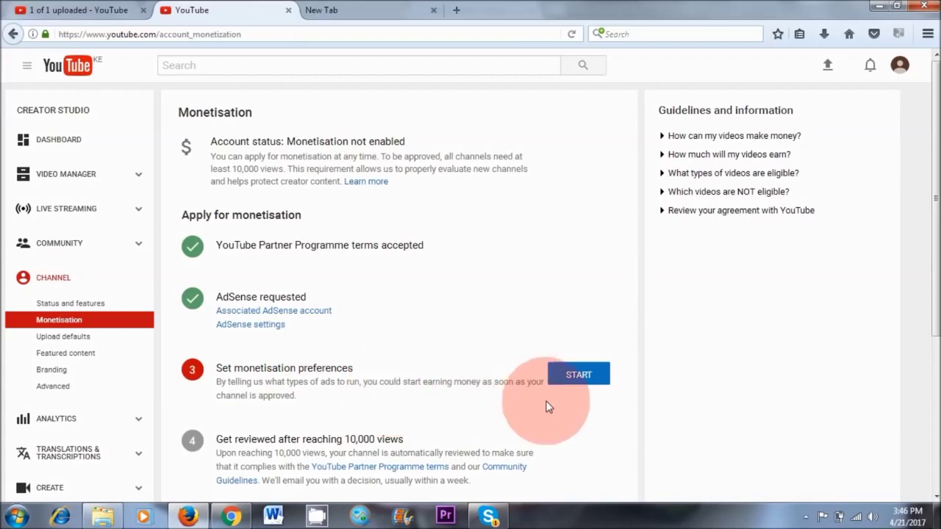
Save monetisation preferences for all existing and future videos with overlay ads, sponsored cards and skippable video ads enabled
click(584, 380)
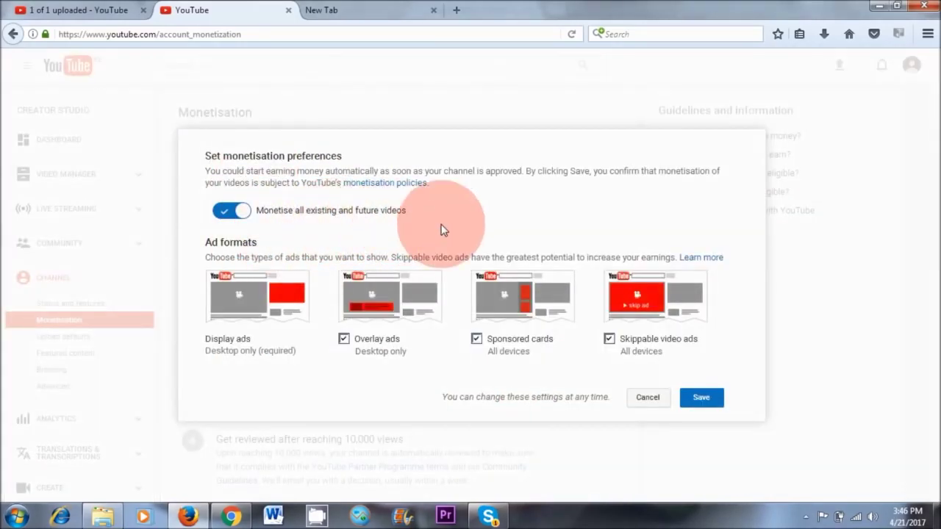
click(702, 398)
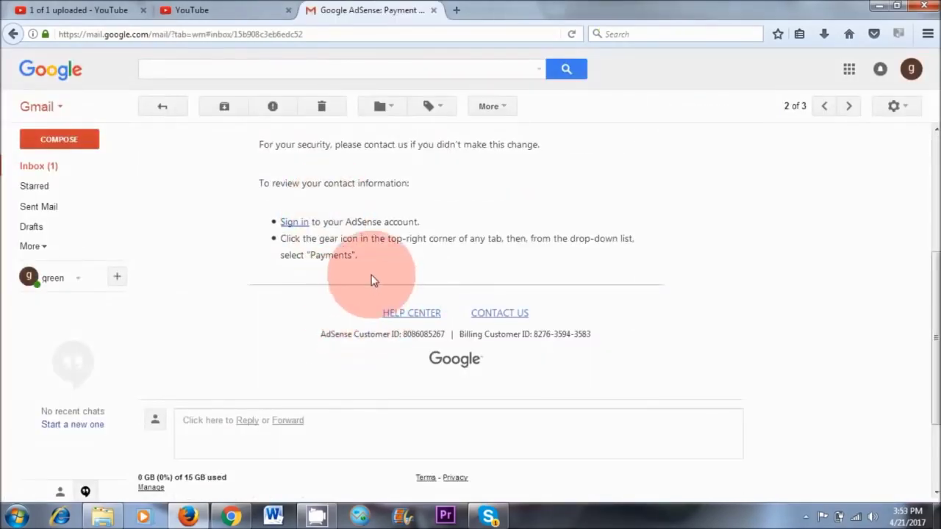
Go to google.com in a new browser tab, search for "adsense" and open the Google AdSense login result
scroll(364, 272, up, 4)
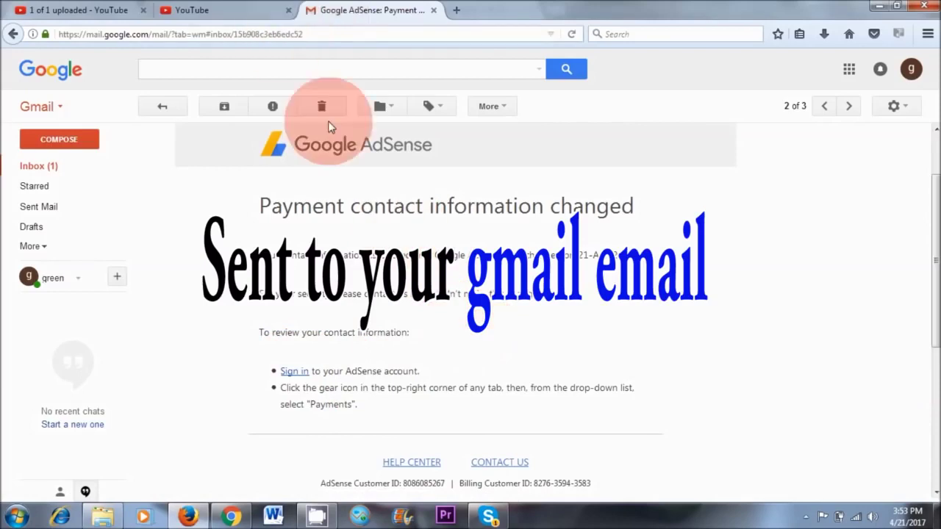
click(456, 10)
text(google.com)
key(Return)
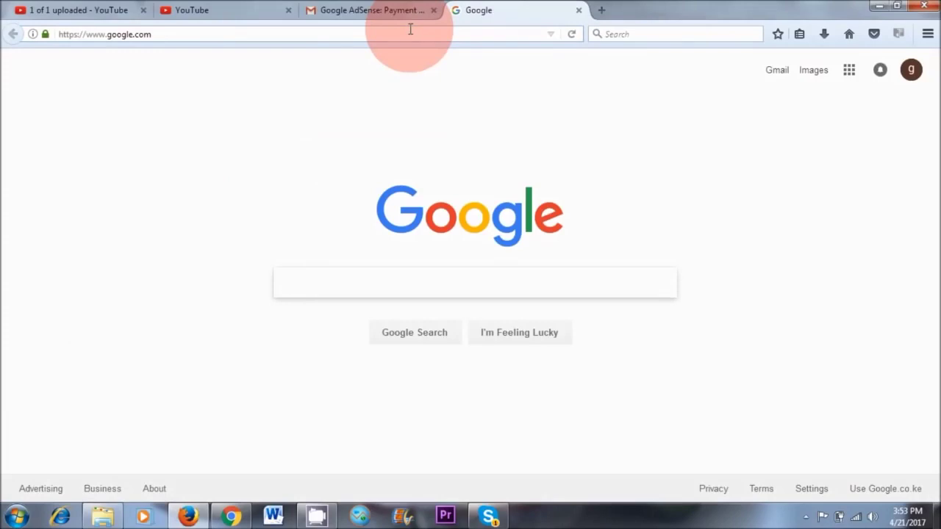
text(adsense)
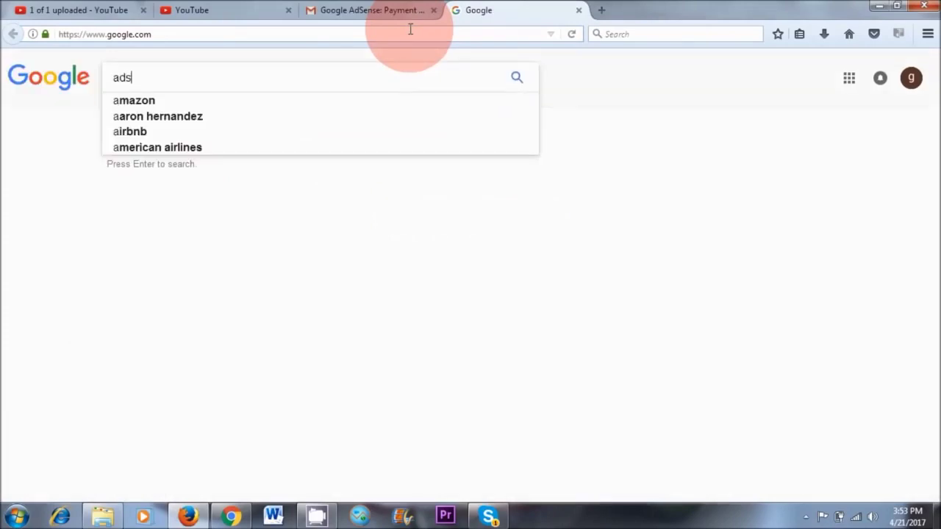
key(Return)
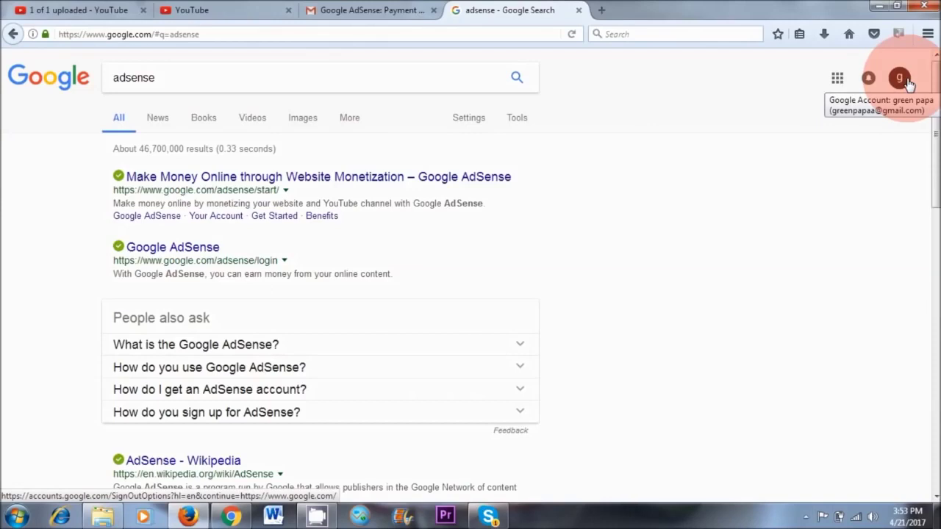
click(188, 248)
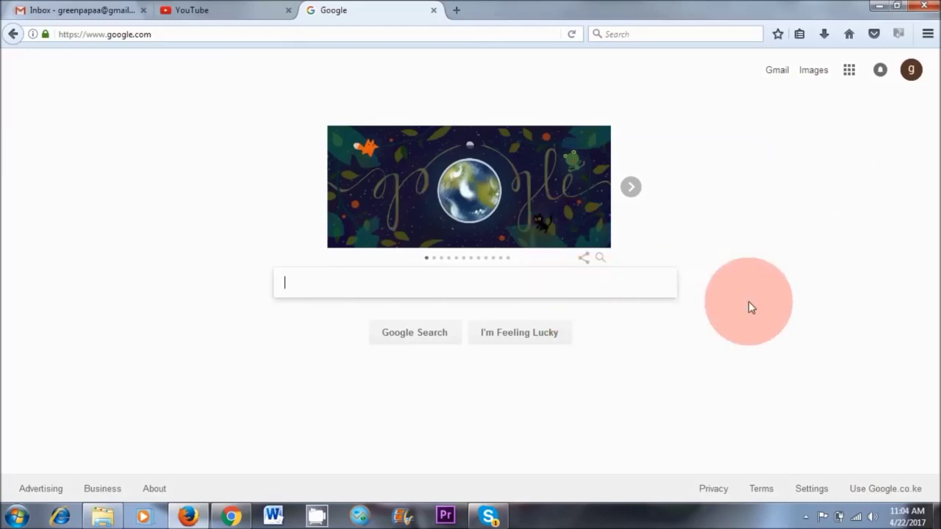
Search Google for "adsense" again, open the AdSense account from the login result and dismiss the new homepage introduction
text(adsense)
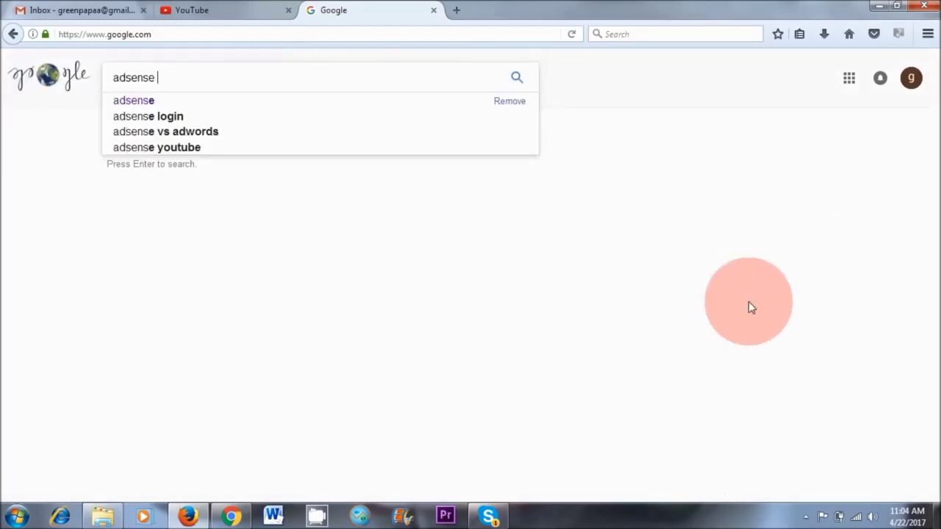
key(Return)
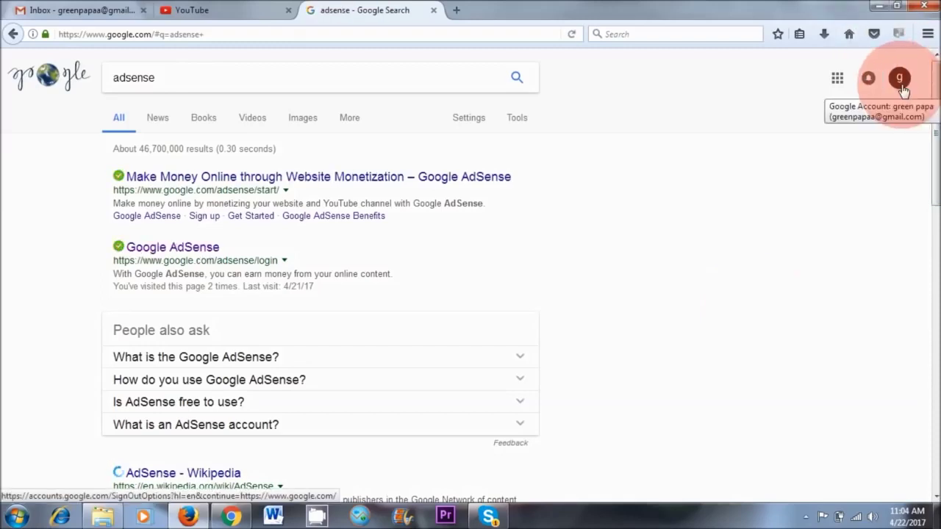
click(160, 253)
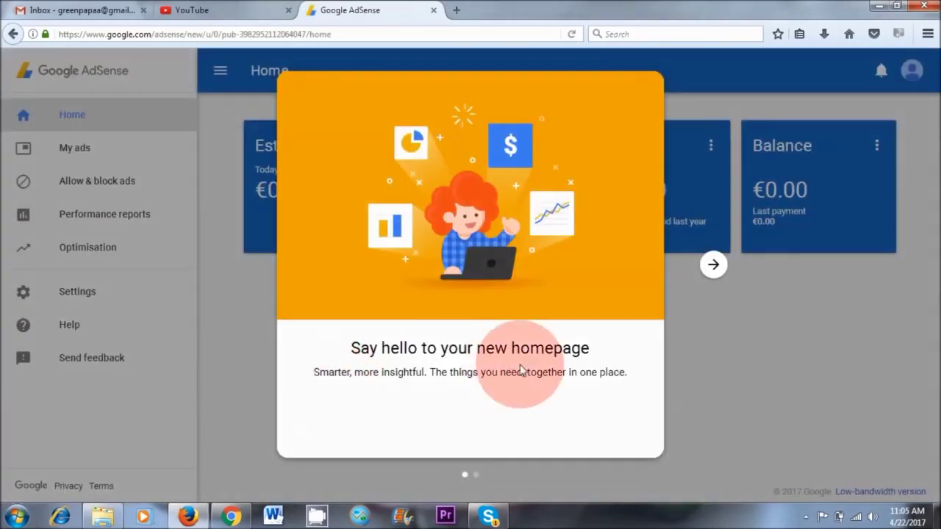
click(630, 434)
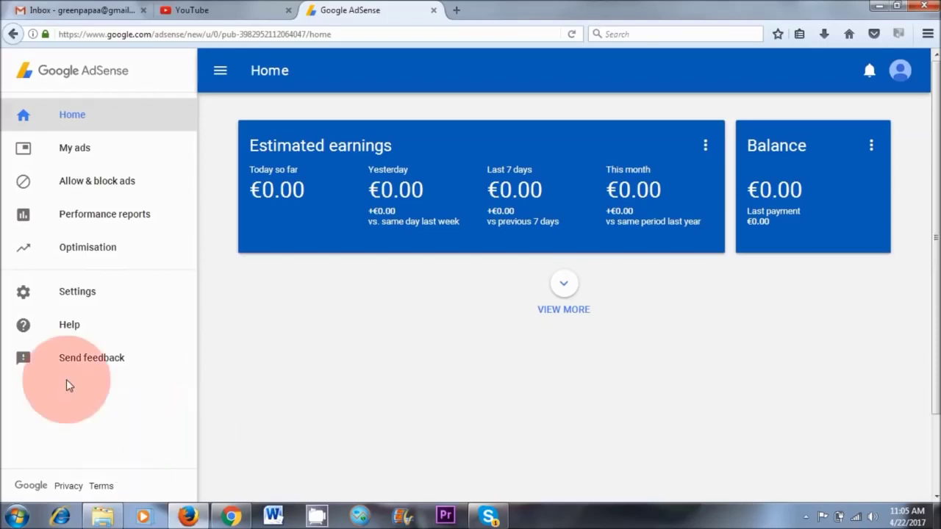
View the My Sites page in the AdSense settings
click(70, 294)
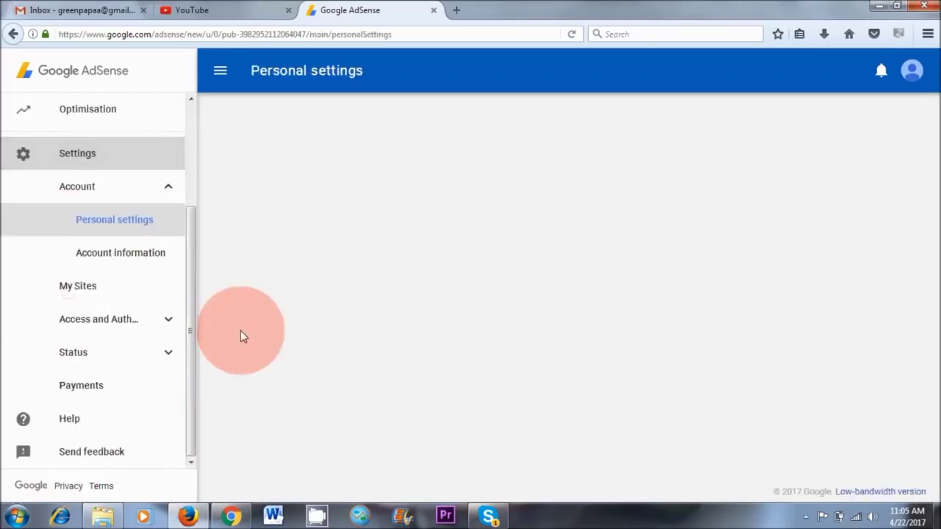
click(79, 294)
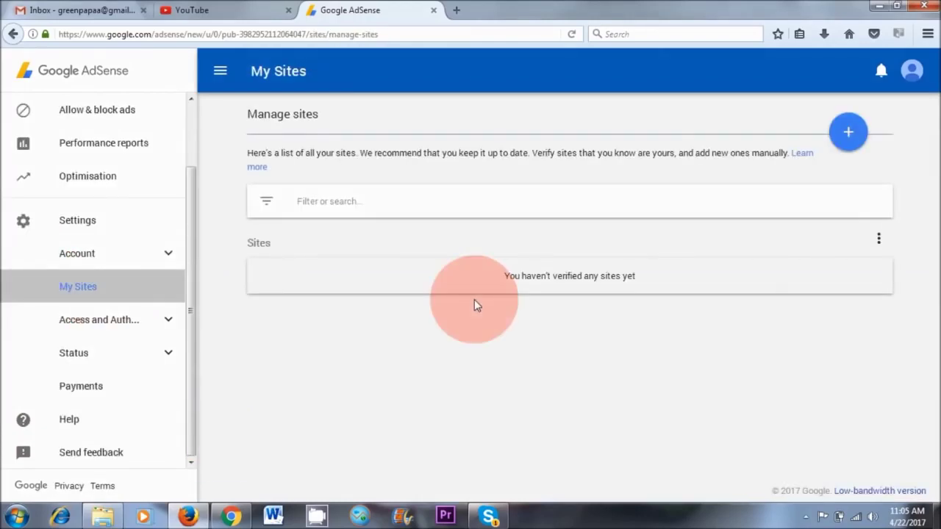
click(847, 136)
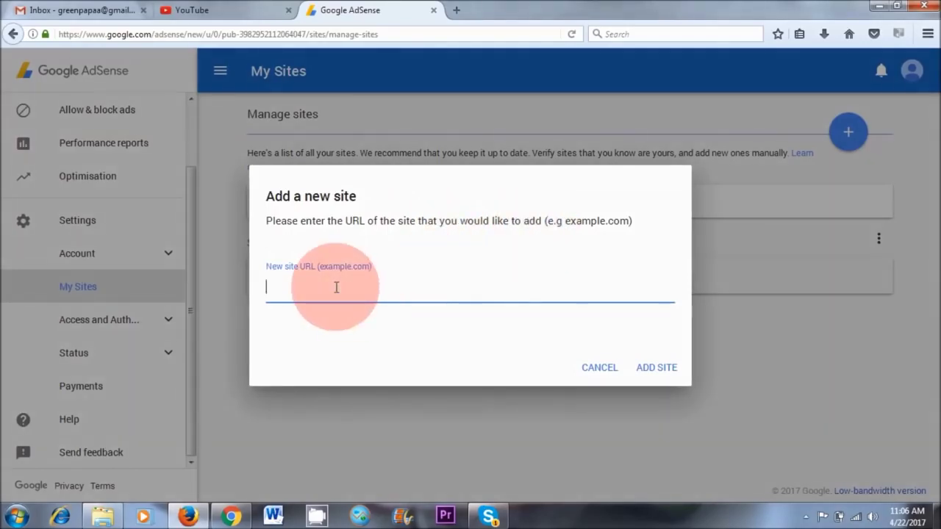
text(http://www.naturalvita.net/)
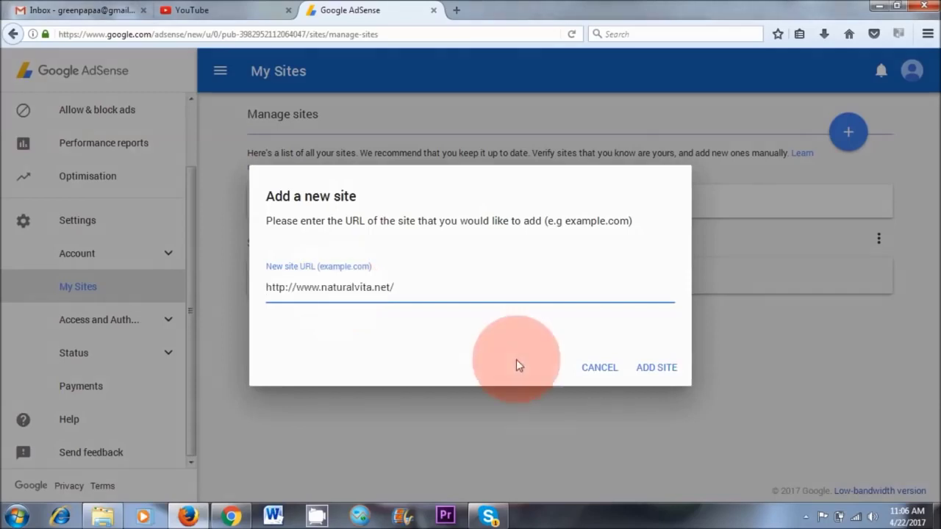
click(658, 369)
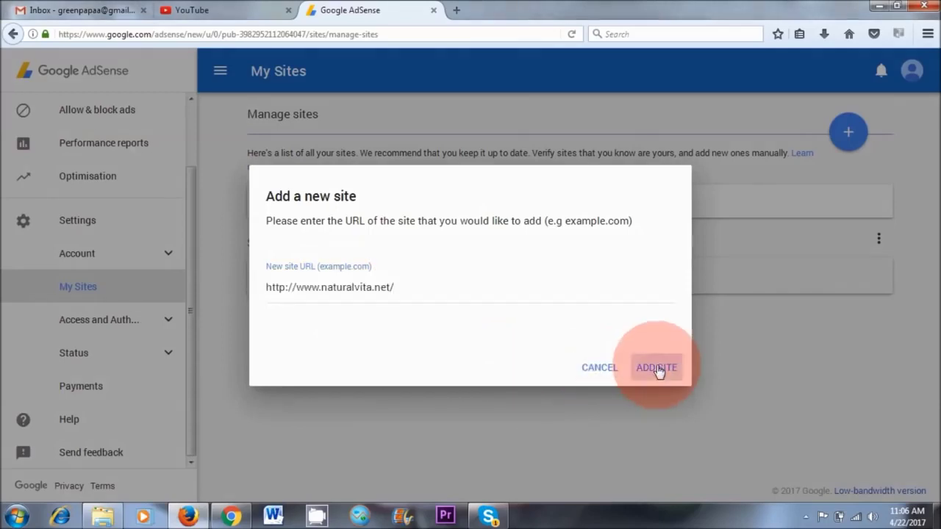
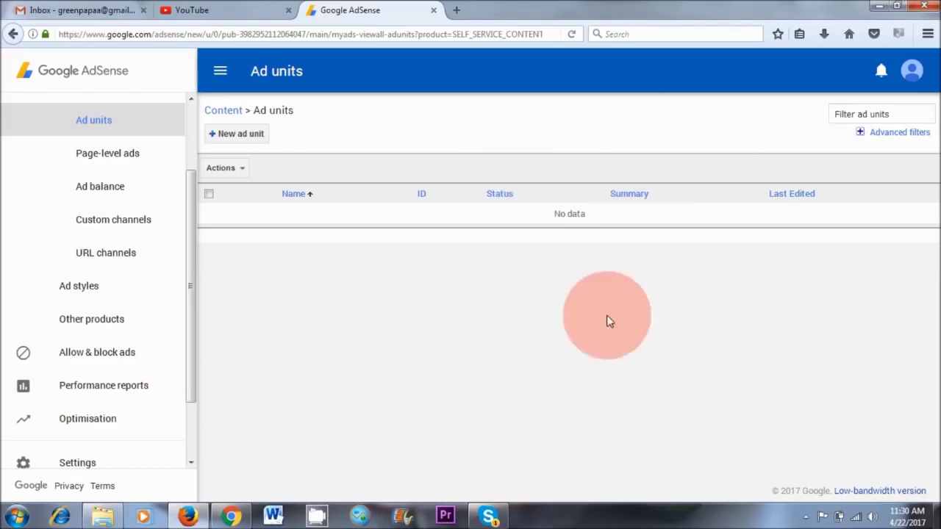
Start a new AdSense ad unit and name it "ad 1"
click(240, 137)
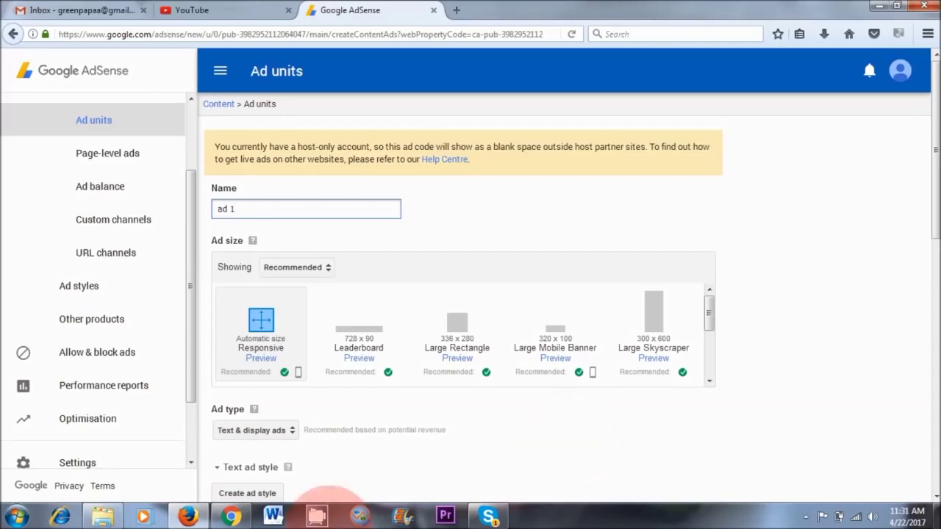
Switch to Chrome, examine the example ad in the Naturalvita blog post's sidebar, and return to AdSense in Firefox
click(231, 517)
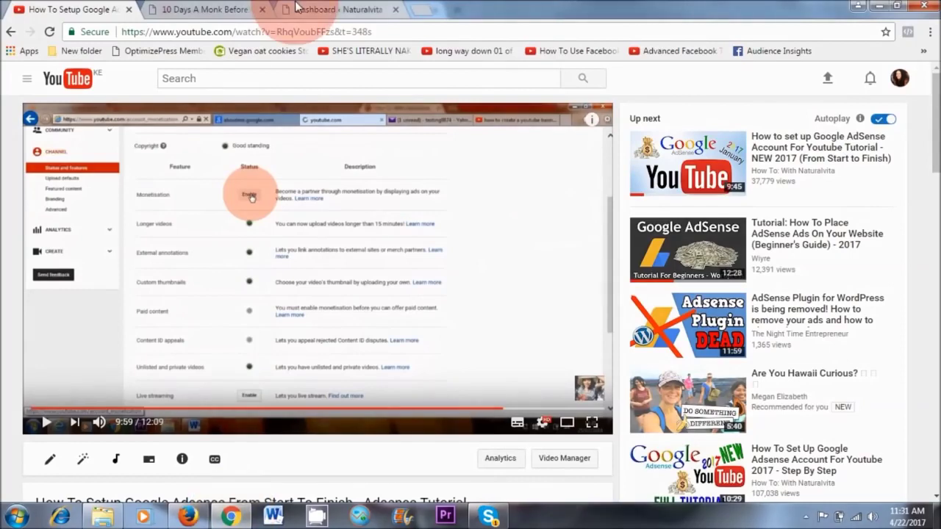
click(334, 9)
click(227, 11)
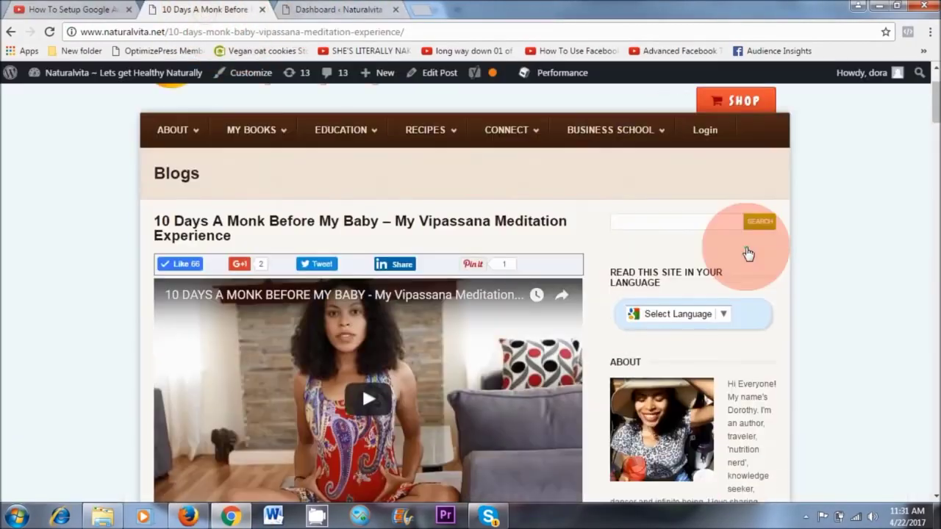
scroll(745, 252, down, 4)
scroll(708, 429, down, 20)
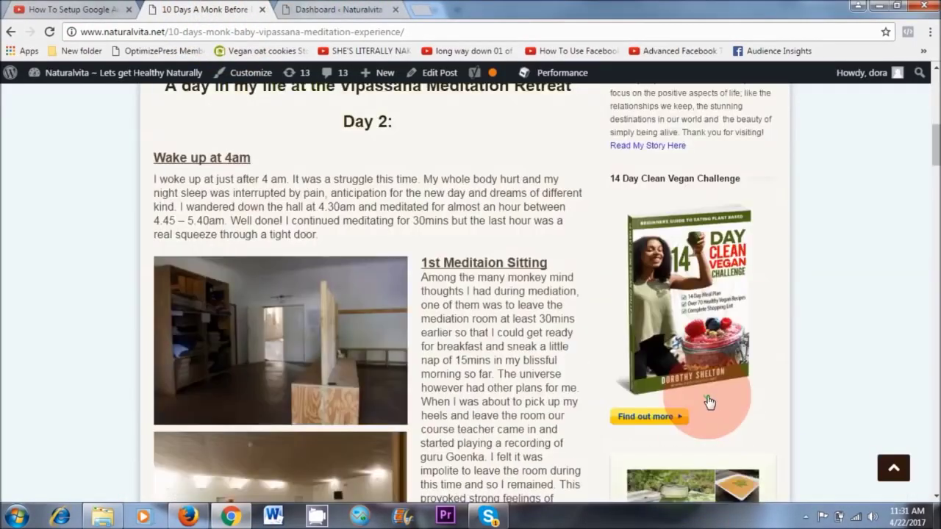
scroll(708, 401, down, 10)
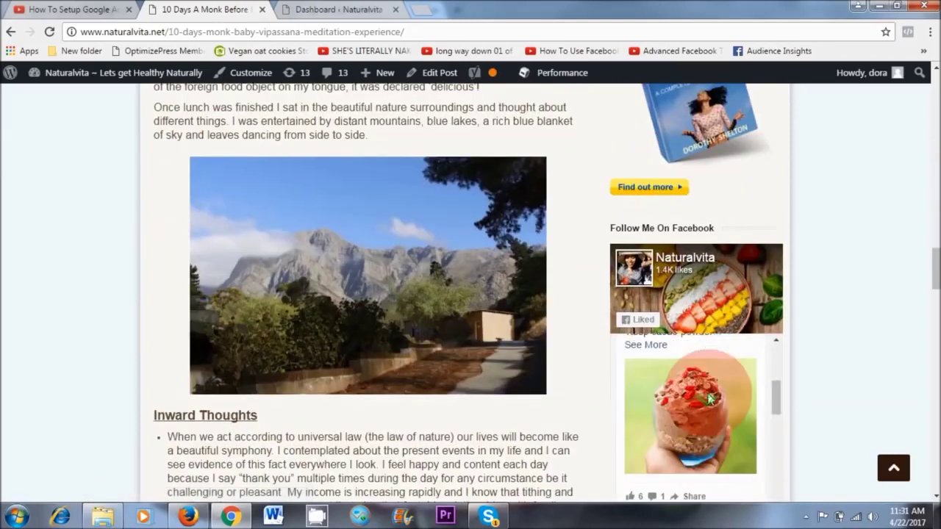
scroll(820, 411, down, 3)
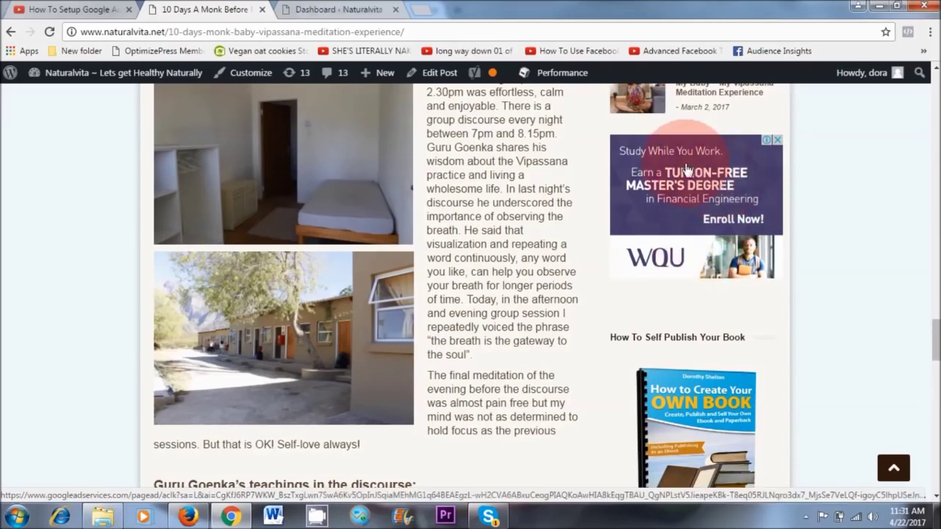
click(195, 507)
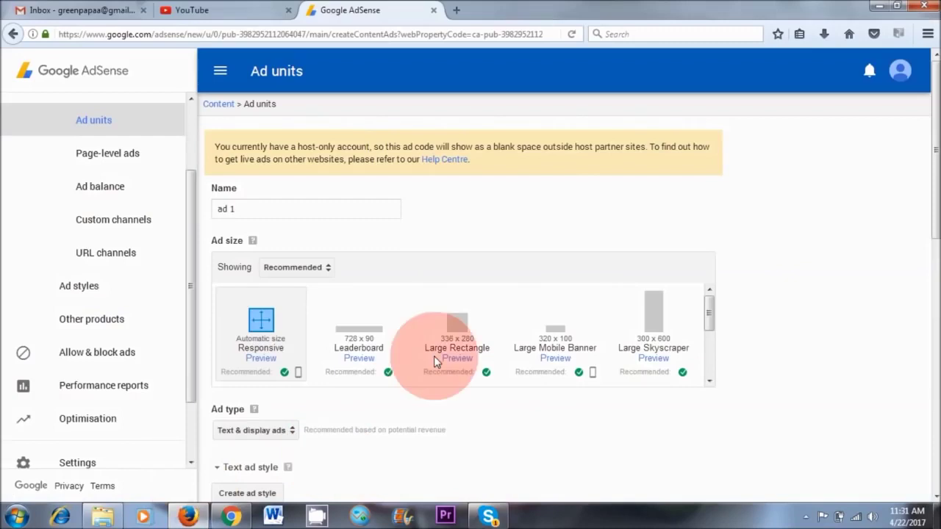
List the Rectangular ad sizes and review the blog post's article area in Chrome for possible ad placement
click(323, 269)
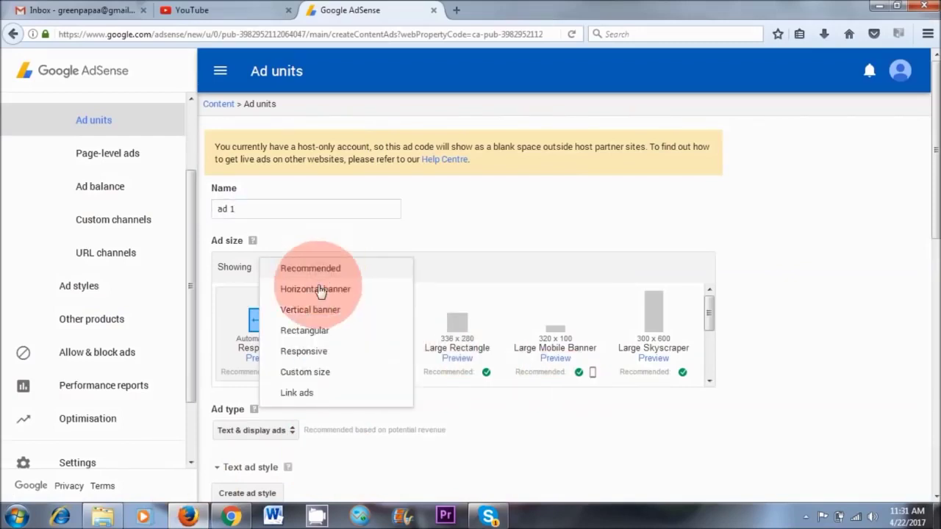
click(313, 330)
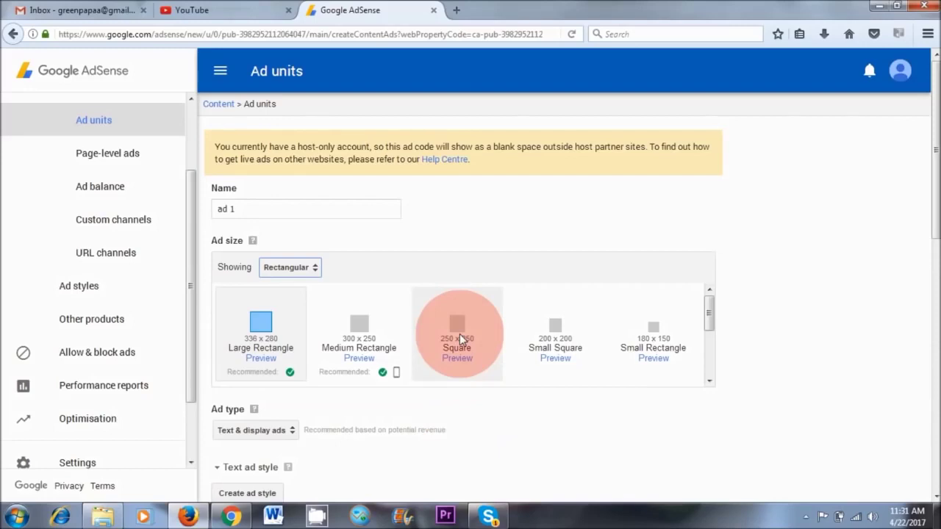
click(231, 517)
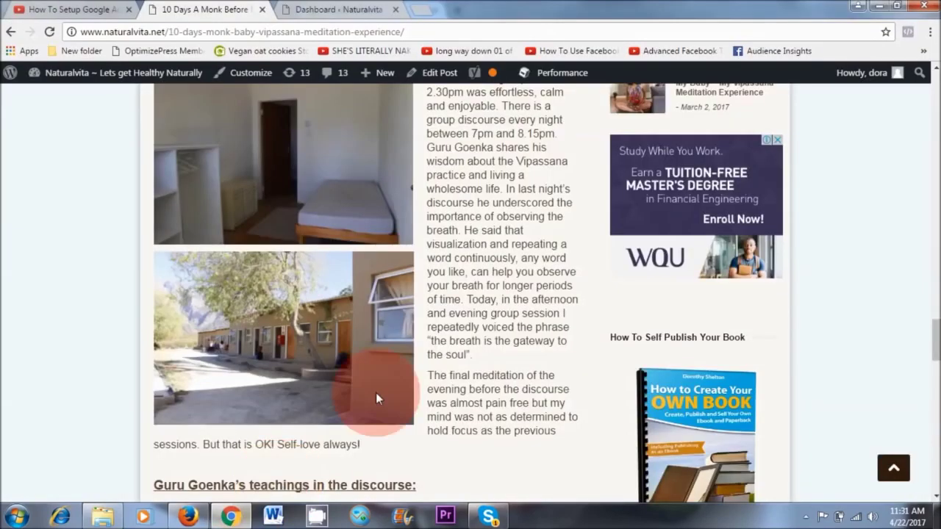
scroll(451, 301, up, 10)
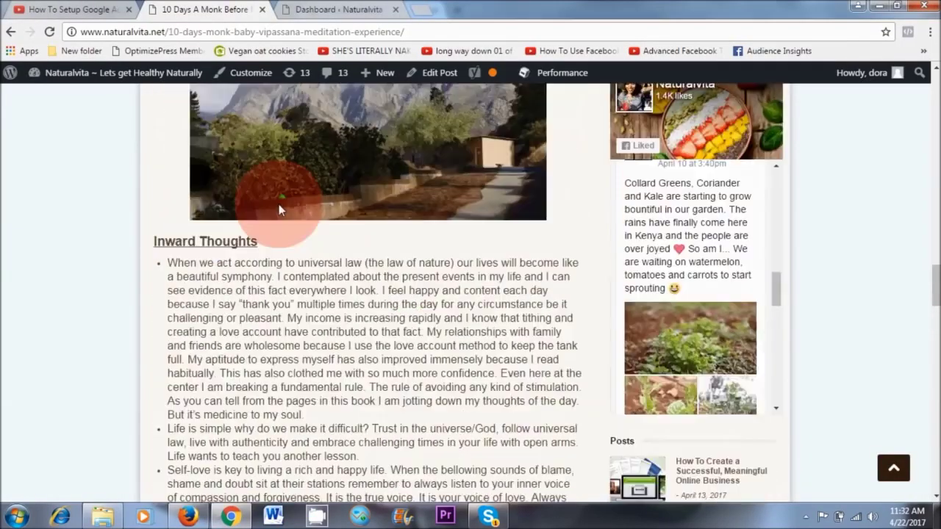
scroll(277, 226, up, 4)
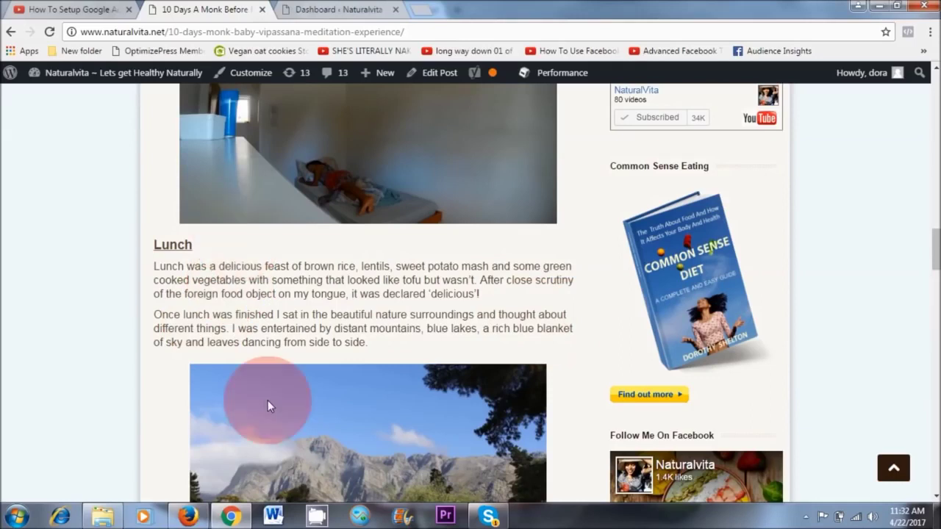
click(189, 517)
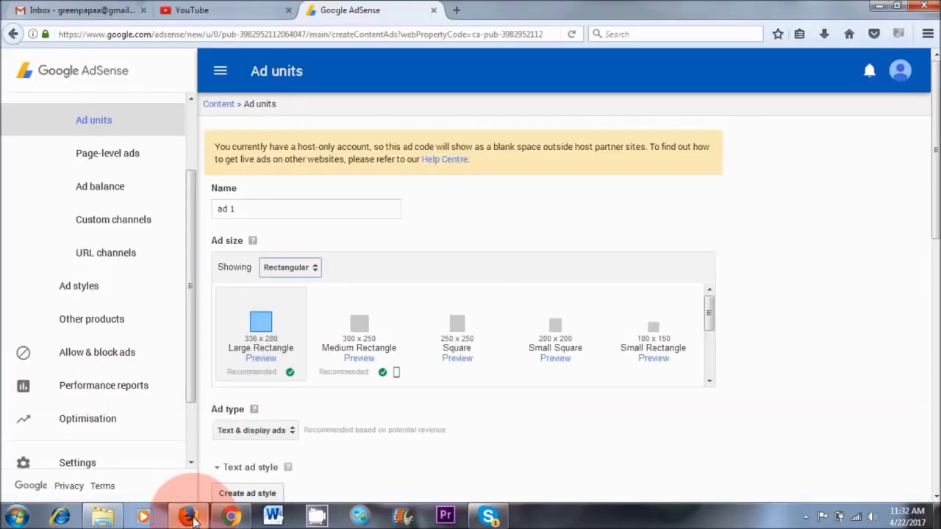
Browse the Horizontal banner sizes, go back to the Rectangular sizes and choose the 250 x 250 Square for the ad unit
click(287, 271)
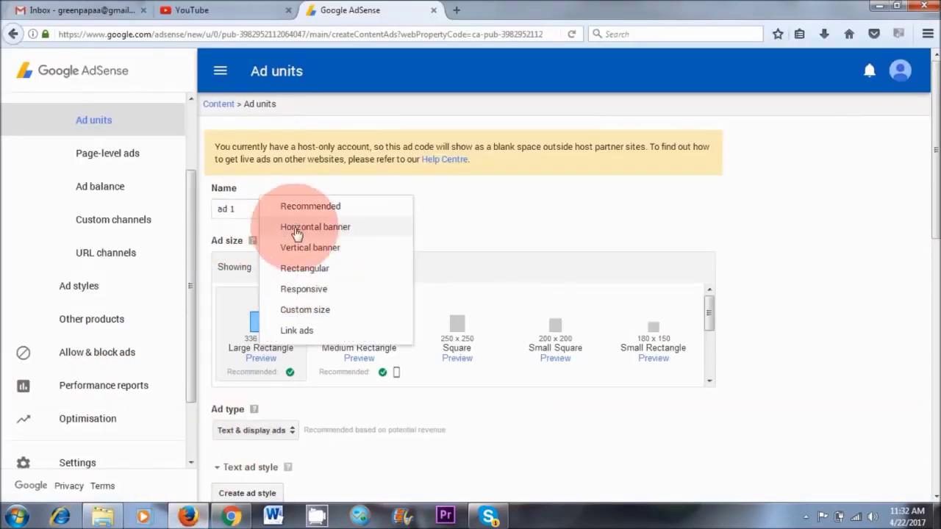
click(331, 230)
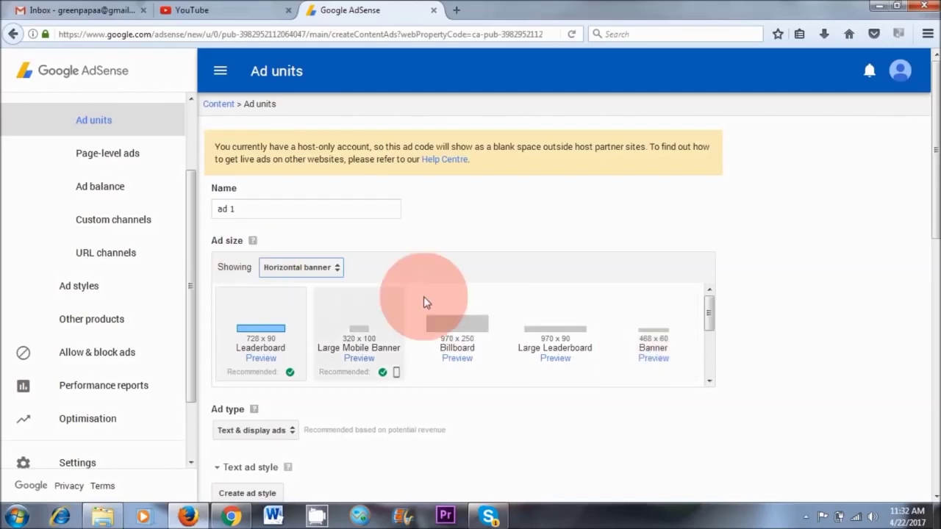
click(328, 270)
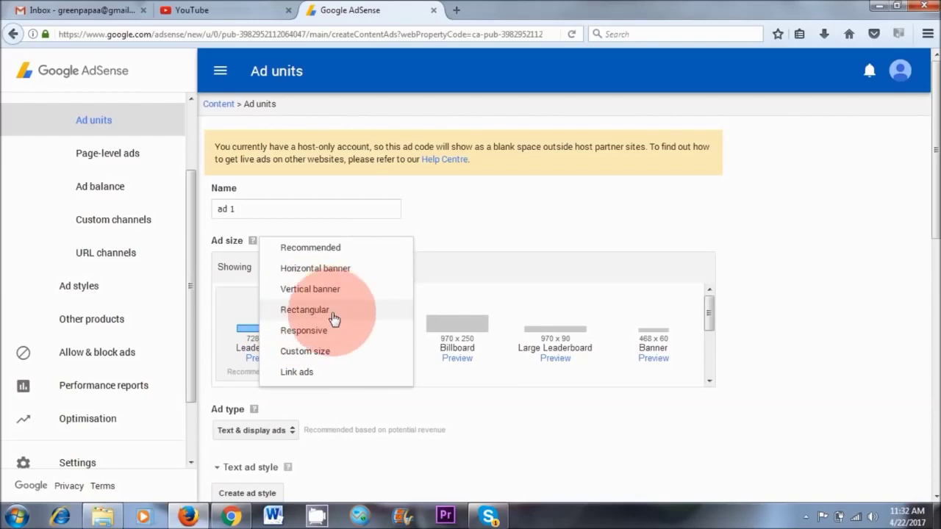
click(330, 312)
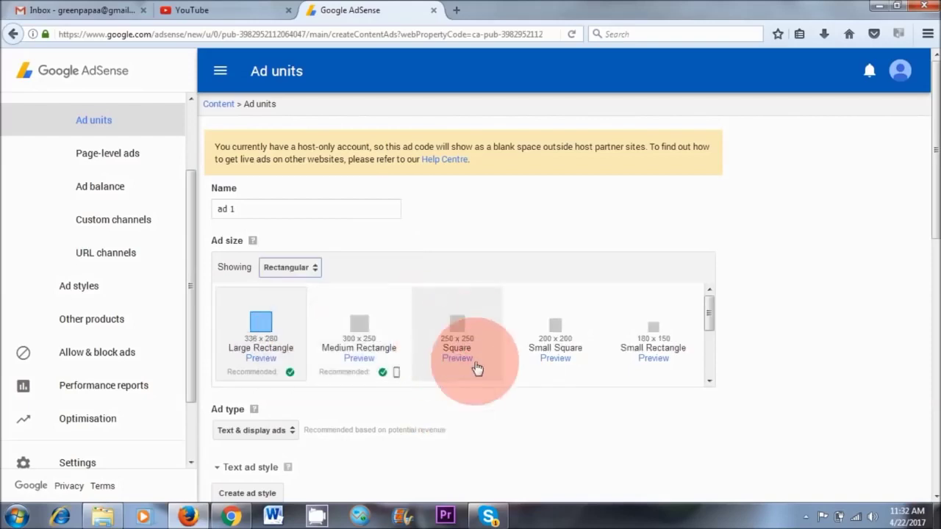
click(461, 344)
Review the ad type setting and compare it with the example ad in the blog's sidebar in Chrome
scroll(469, 416, down, 5)
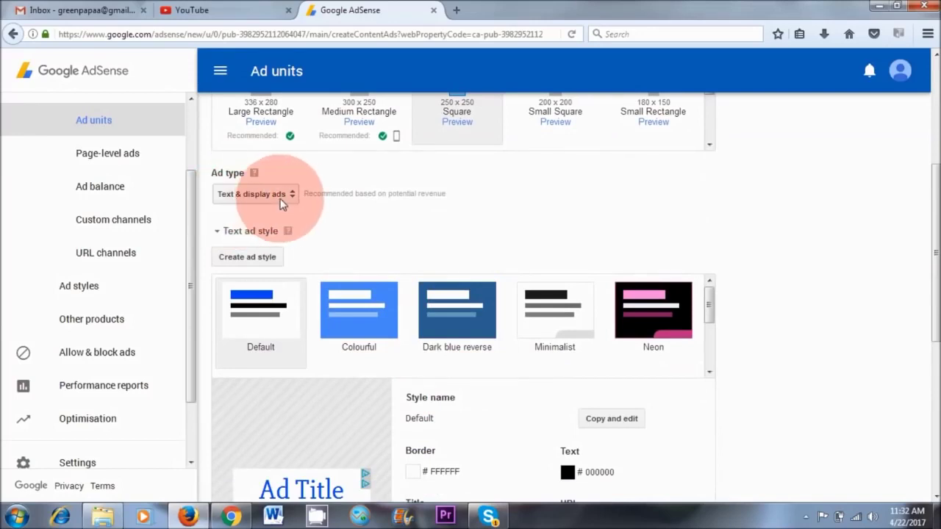
click(231, 517)
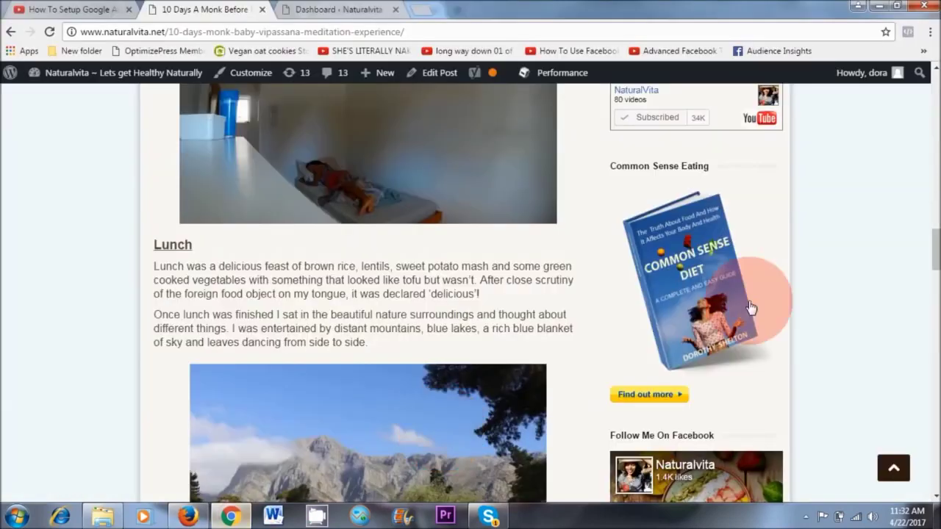
scroll(735, 316, down, 5)
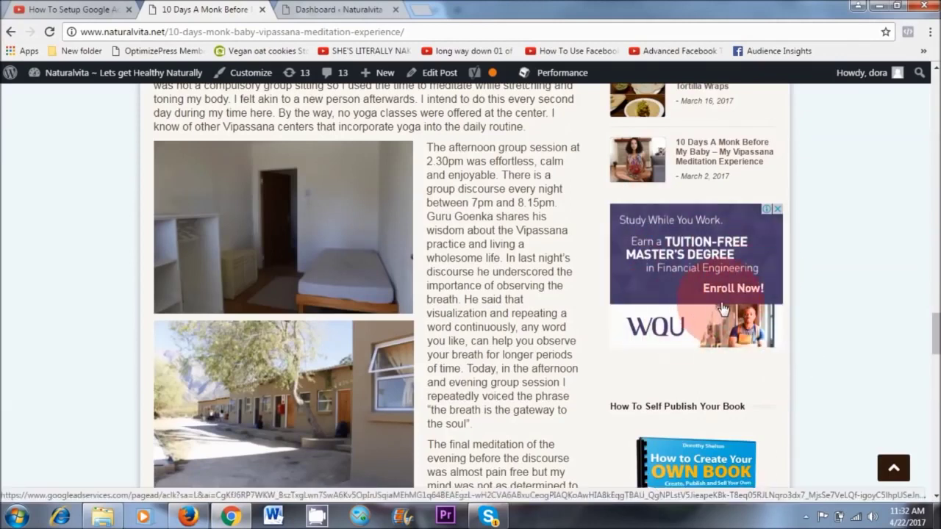
key(alt+Tab)
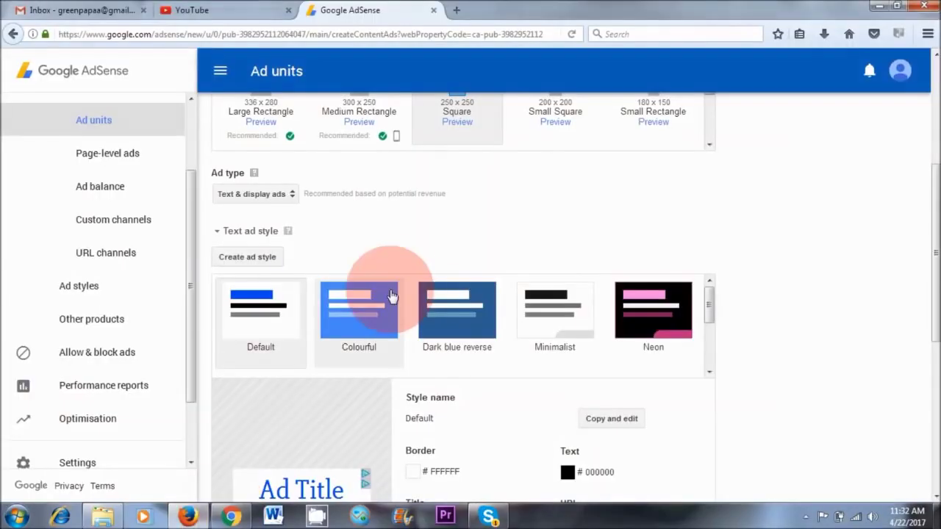
Choose the Minimalist text ad style and copy it for editing under the style name "ad 1"
click(250, 231)
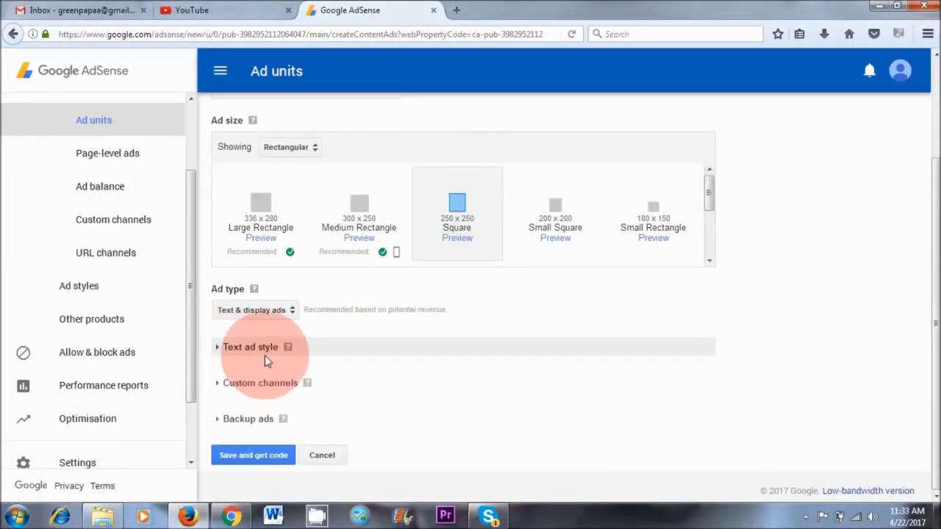
click(218, 348)
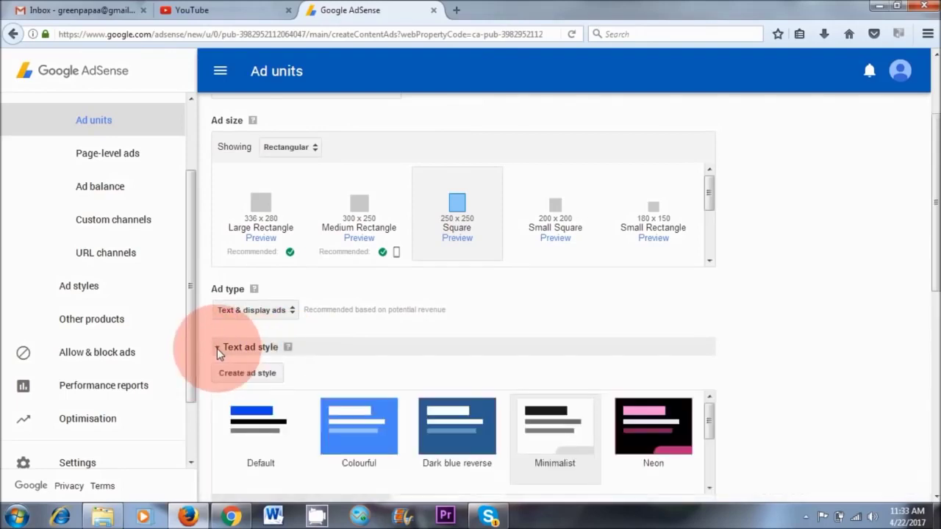
scroll(435, 357, down, 3)
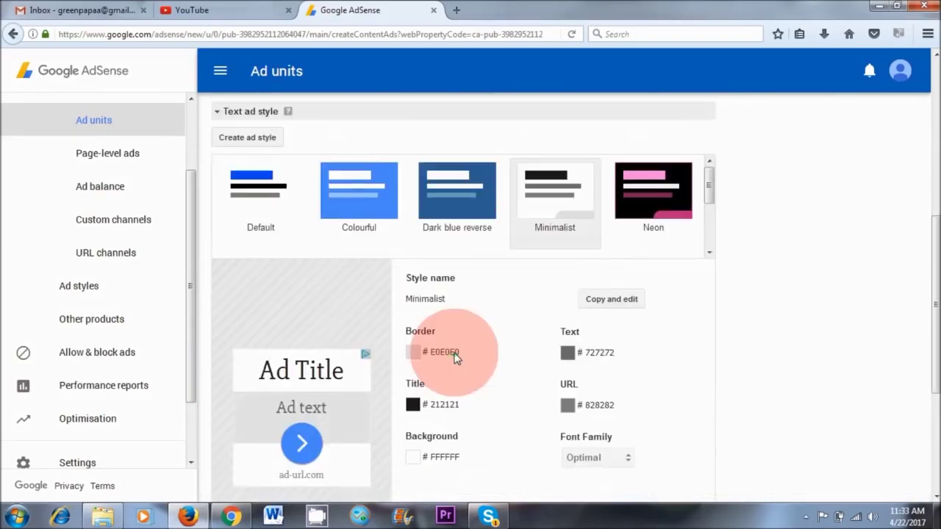
click(610, 301)
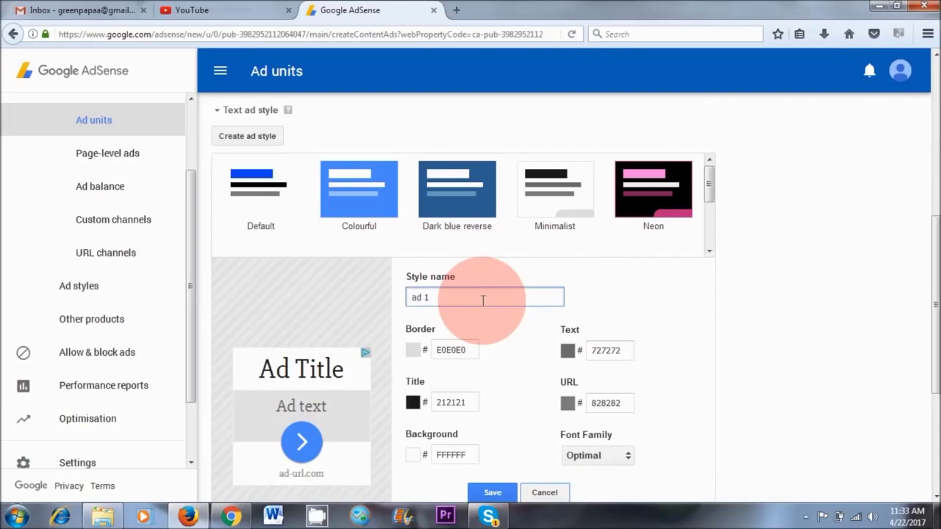
Set the ad style's text colour to purple 800080 and save the style
scroll(654, 302, down, 4)
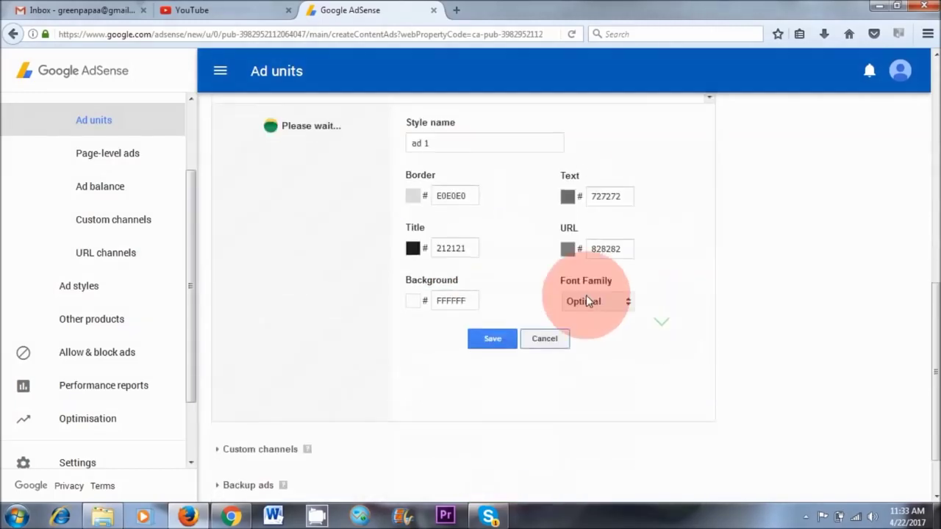
click(568, 195)
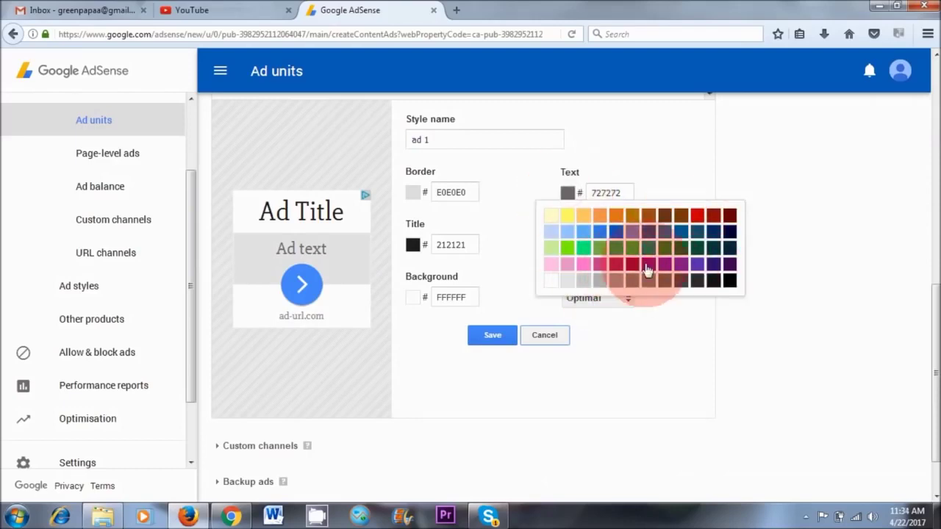
click(650, 267)
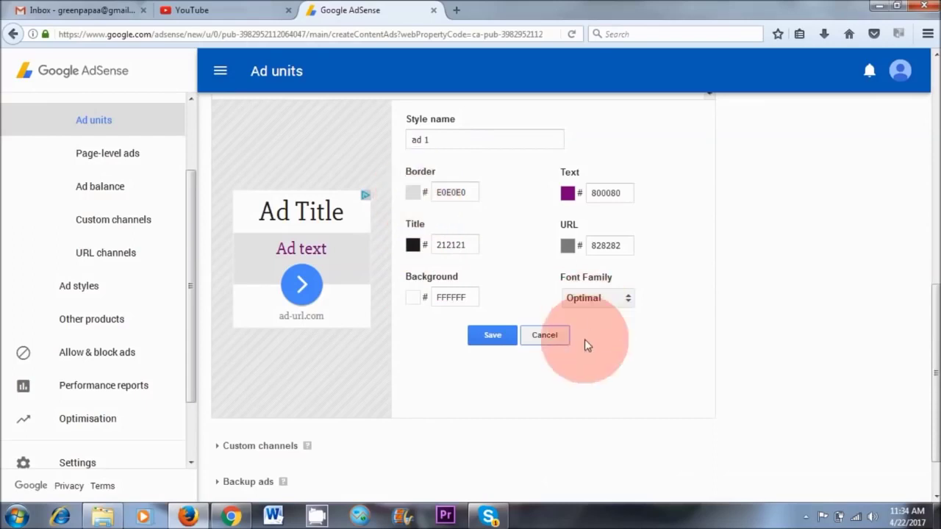
click(491, 336)
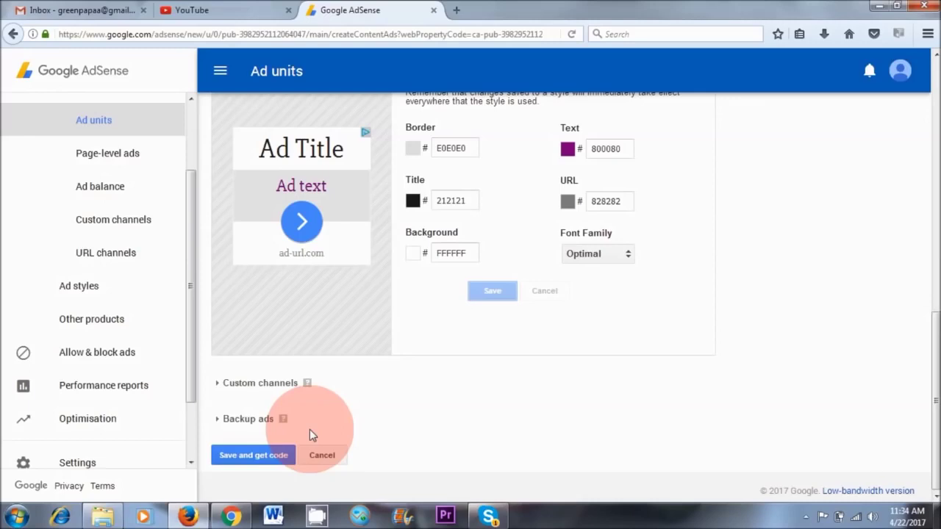
Review the Backup ads setting, keeping "Show blank space", and save the ad unit to get its code
click(213, 421)
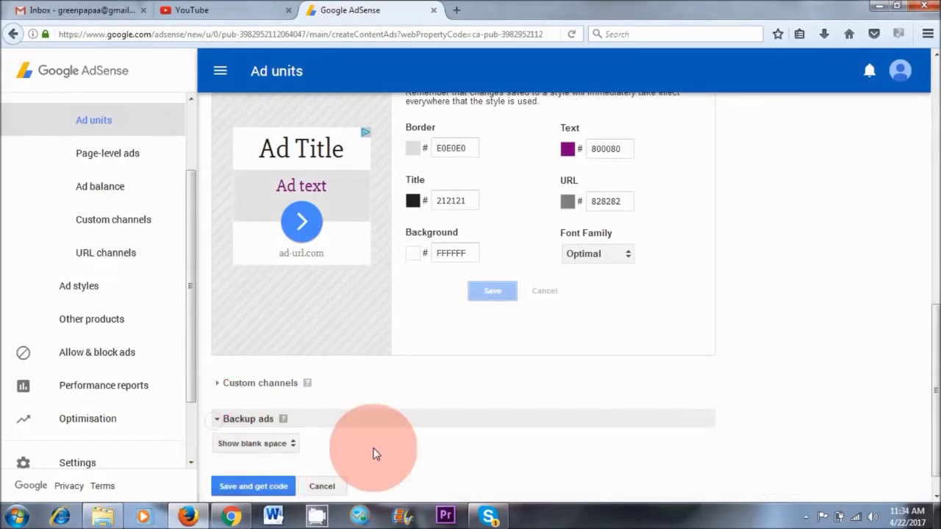
scroll(389, 441, down, 1)
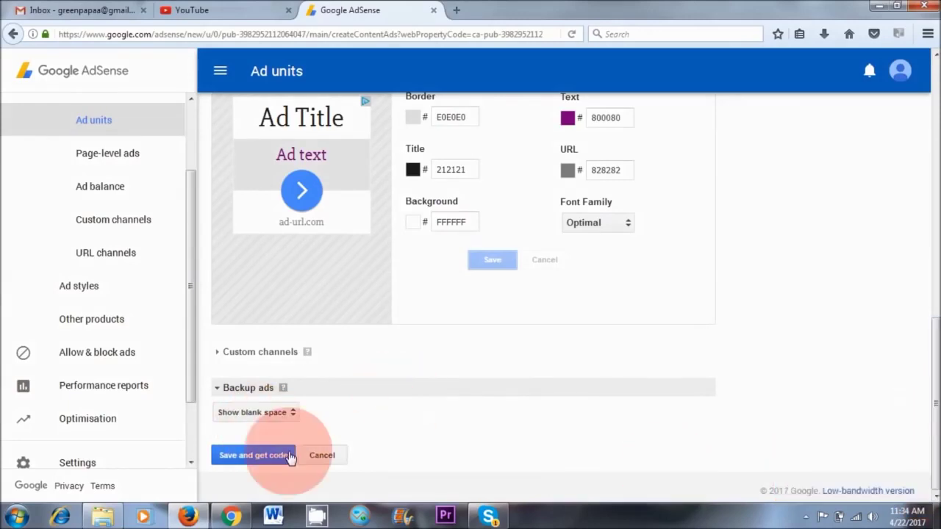
click(250, 456)
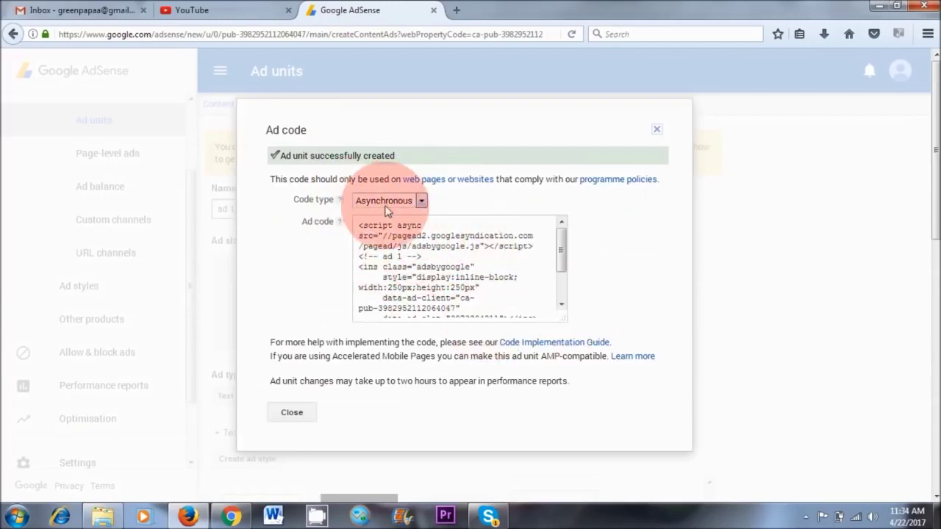
Set the ad unit's code type to Synchronous and copy the whole ad code
click(393, 205)
click(405, 230)
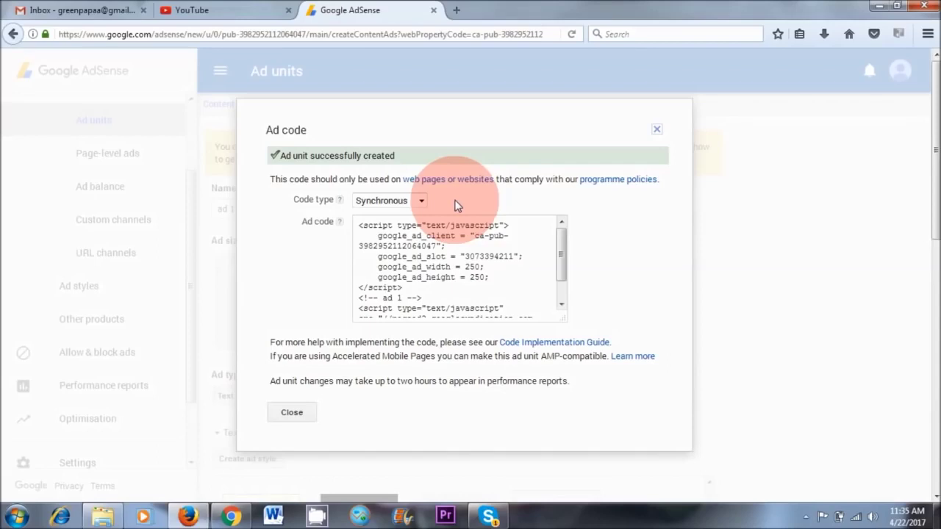
click(415, 239)
right_click(412, 237)
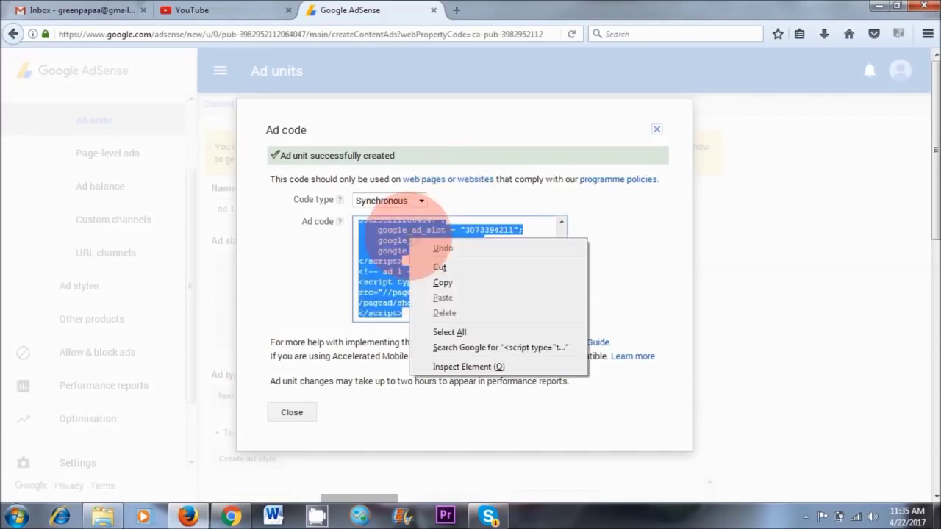
click(450, 279)
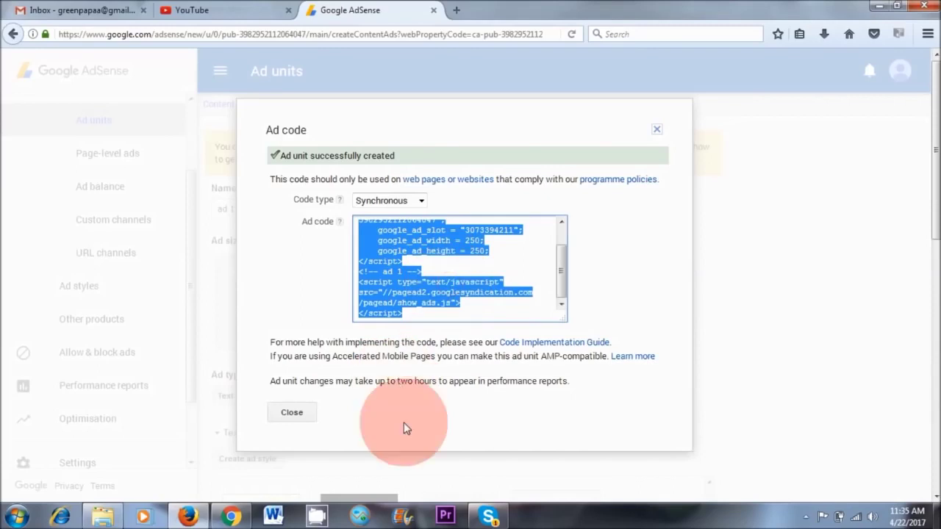
Switch to the Naturalvita WordPress dashboard in Chrome and open the Widgets settings under Appearance
click(230, 517)
click(338, 9)
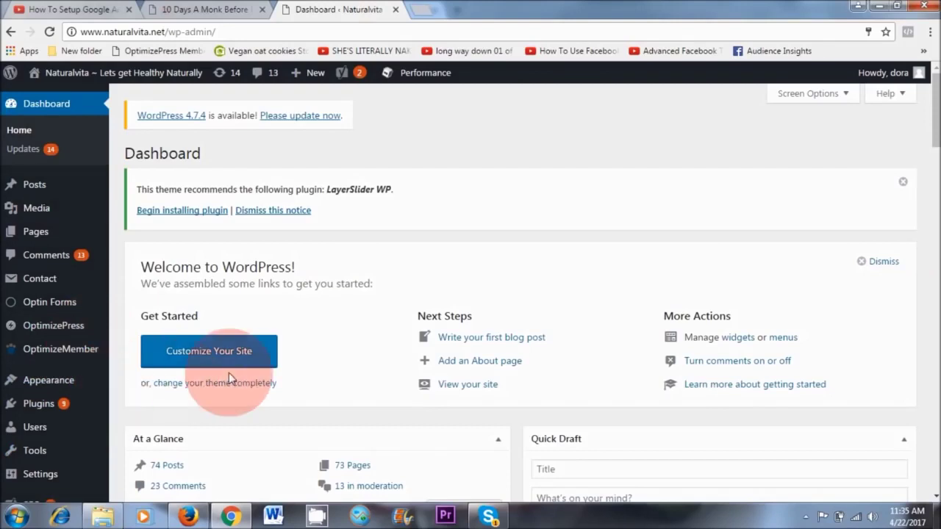
scroll(230, 375, down, 2)
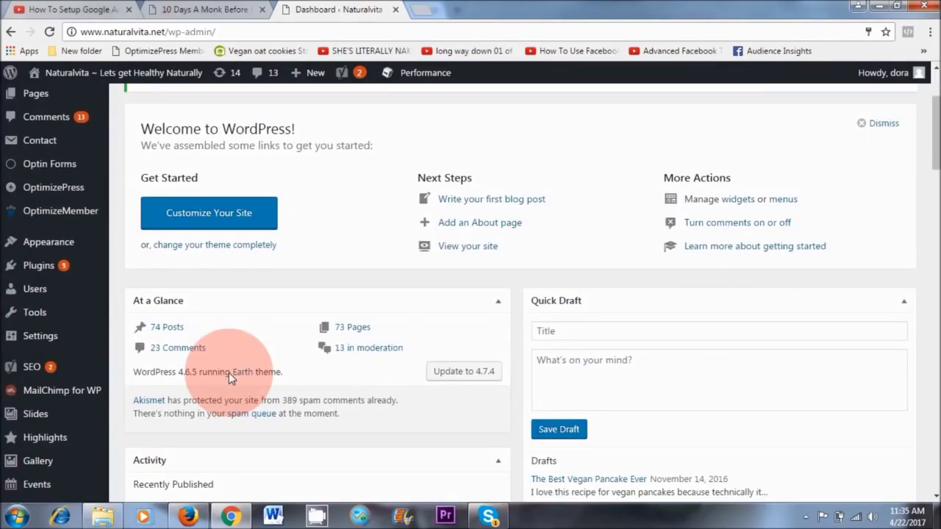
mouse_move(44, 242)
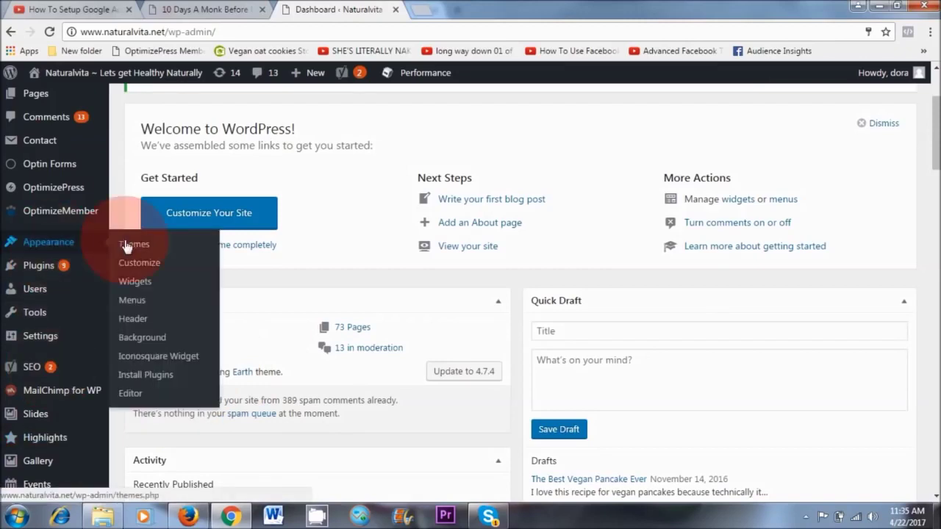
click(140, 281)
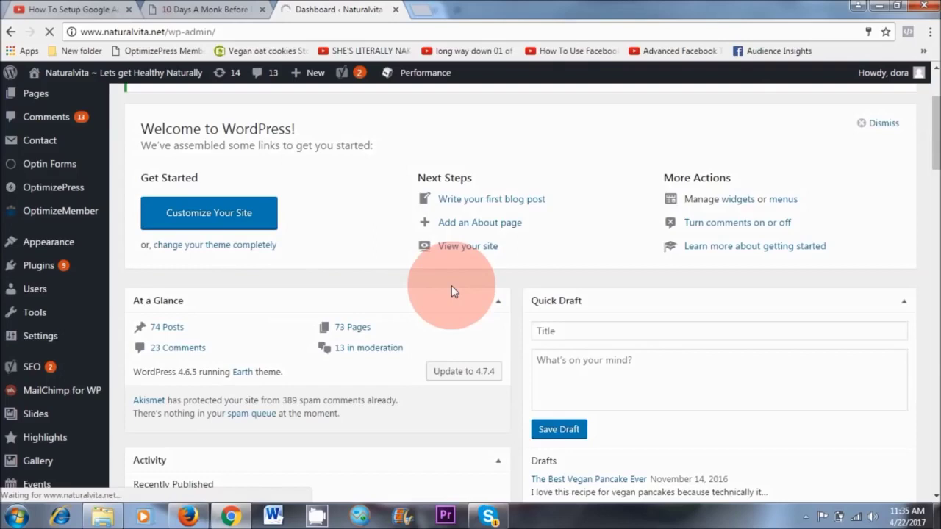
Add a Text widget at the start of the Right Sidebar and paste the copied ad code as its content
drag(935, 147, 936, 390)
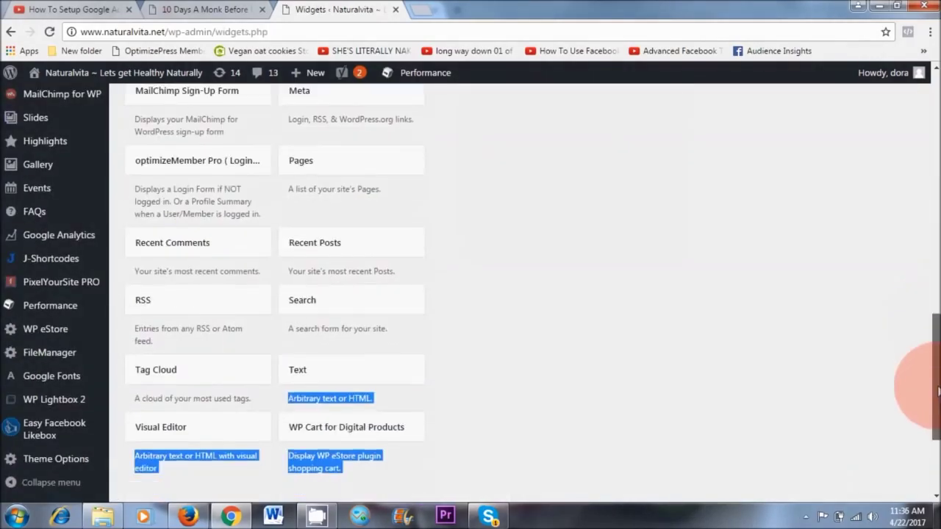
drag(301, 377, 499, 317)
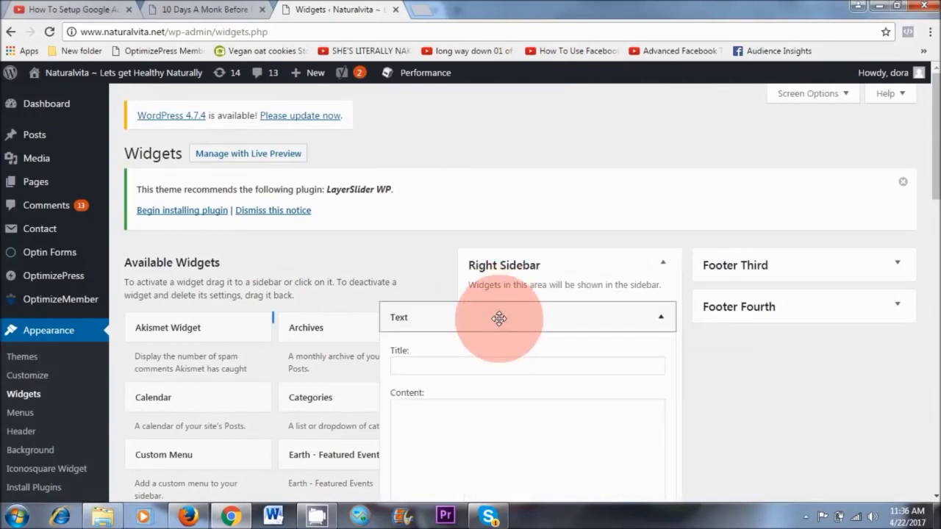
scroll(651, 178, down, 2)
click(432, 286)
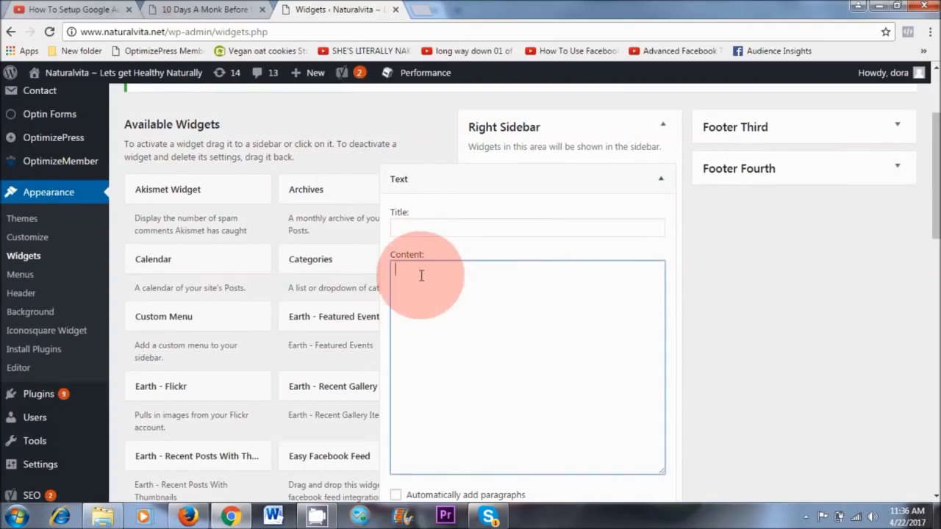
right_click(420, 276)
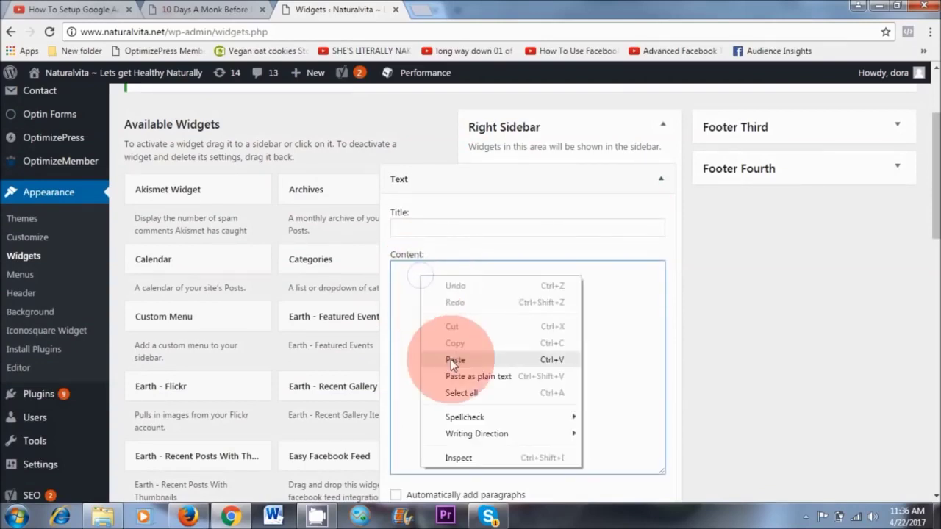
click(451, 360)
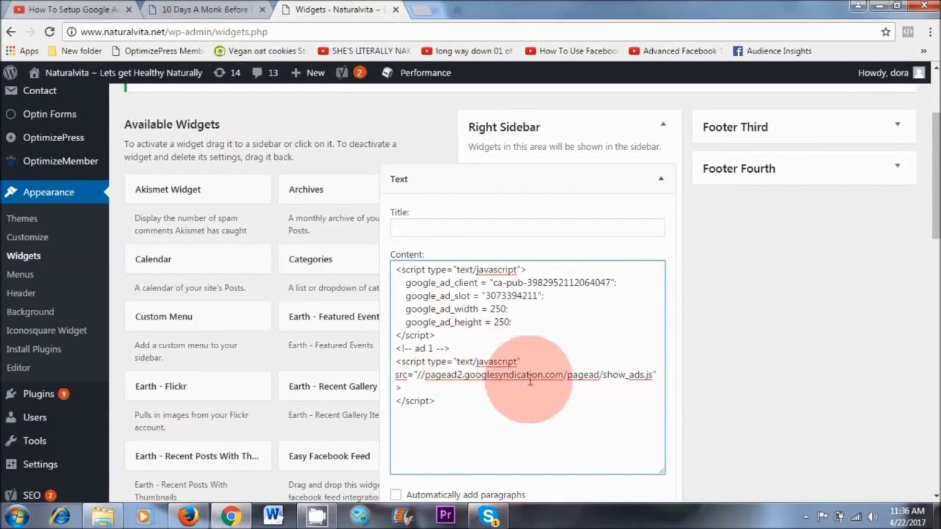
Save the Right Sidebar's Text widget with the context "Show widget everywhere"
scroll(533, 298, down, 2)
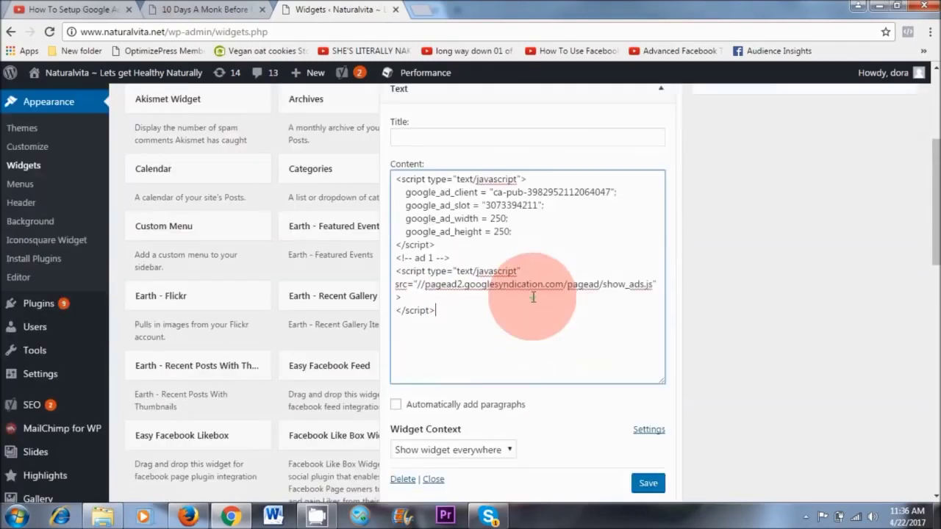
scroll(533, 298, down, 2)
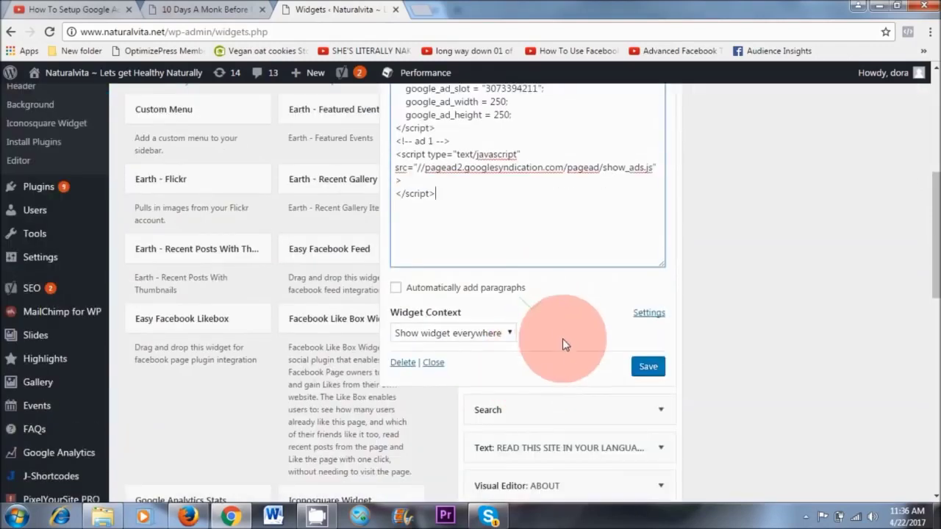
click(649, 369)
View the "10 Days A Monk Before My Baby" blog post and examine its sidebar for the ad
scroll(747, 423, up, 5)
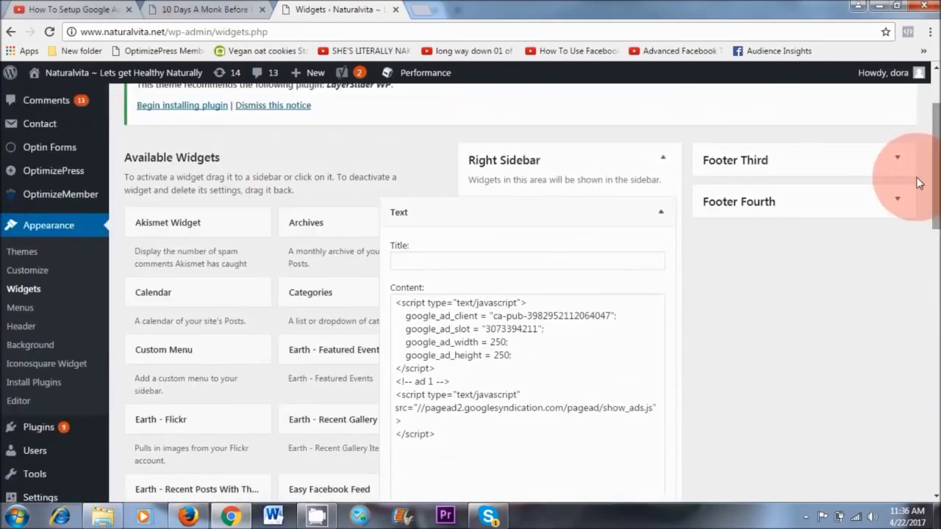
click(579, 297)
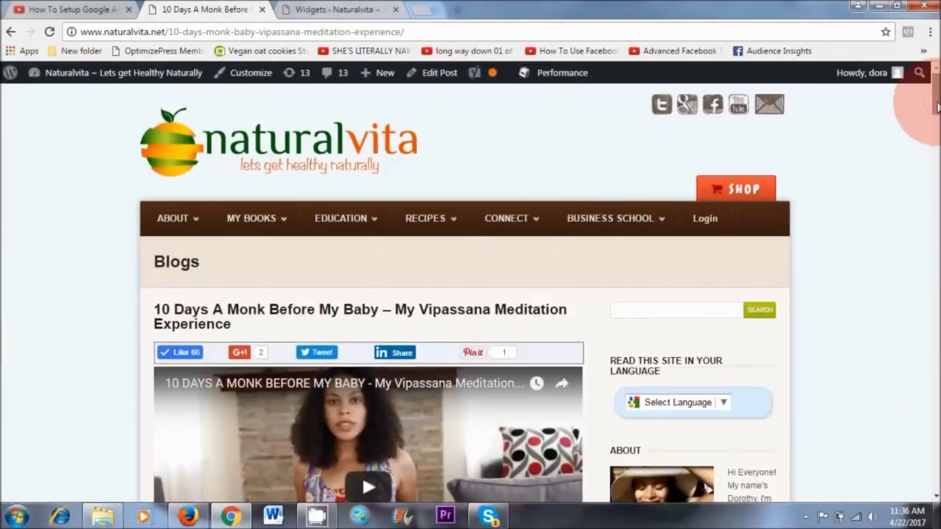
drag(924, 105, 187, 83)
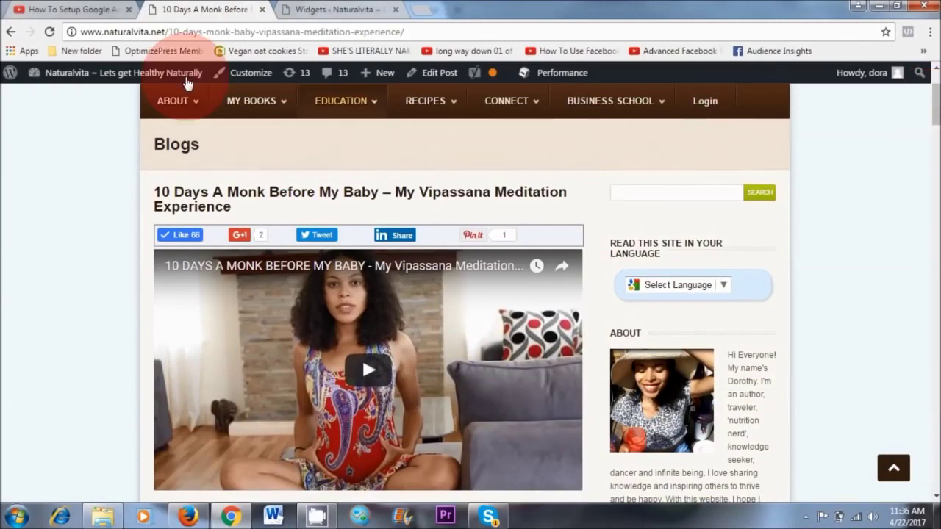
click(91, 235)
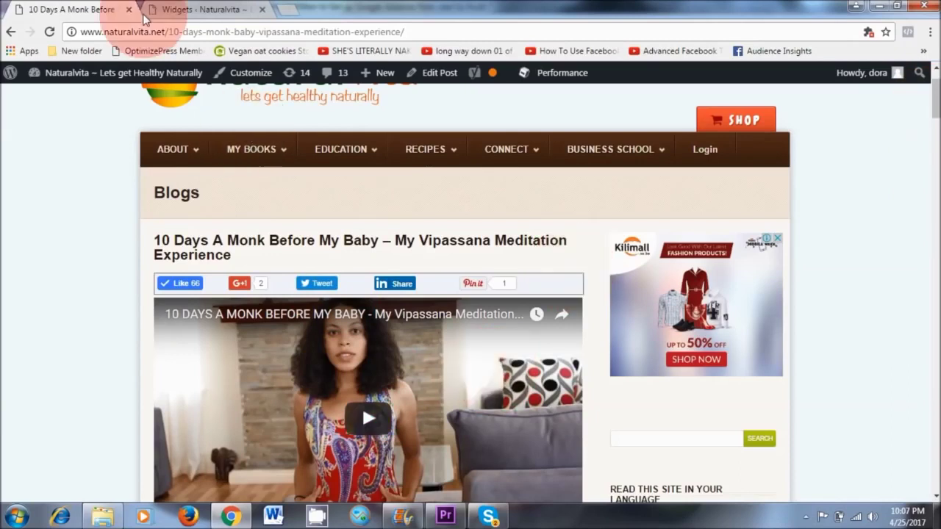
Copy the full "campaign 2" ad code from the Text widget on the Widgets page
click(203, 11)
right_click(429, 164)
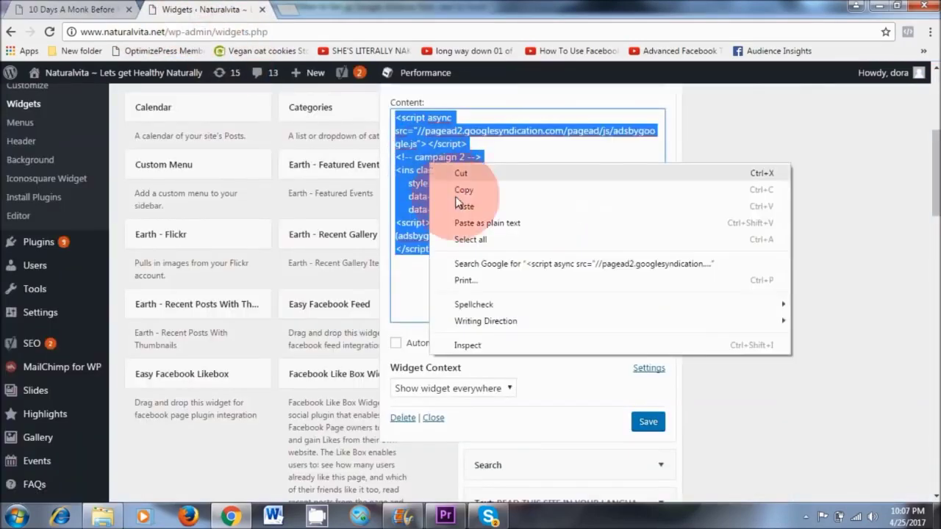
click(464, 191)
Open the "10 Days A Monk Before My Baby" post for editing and show its content as HTML text
click(71, 10)
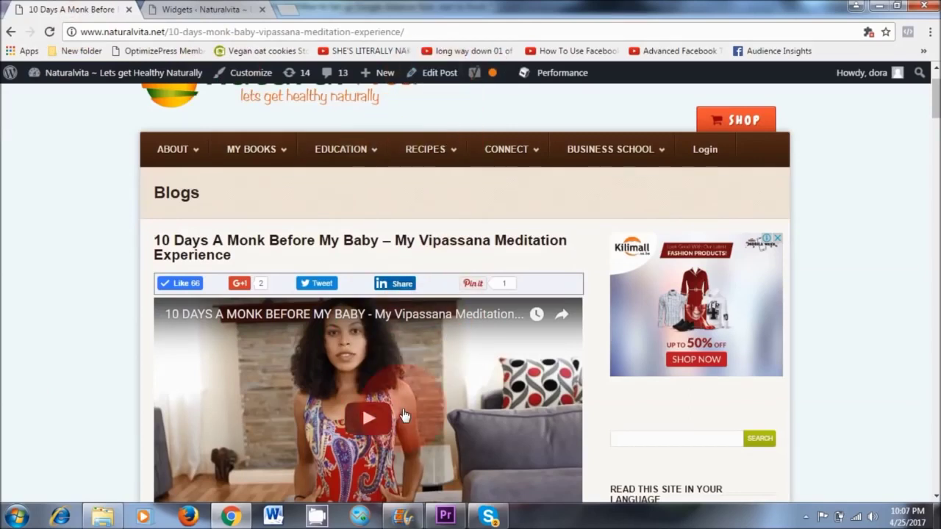
click(438, 79)
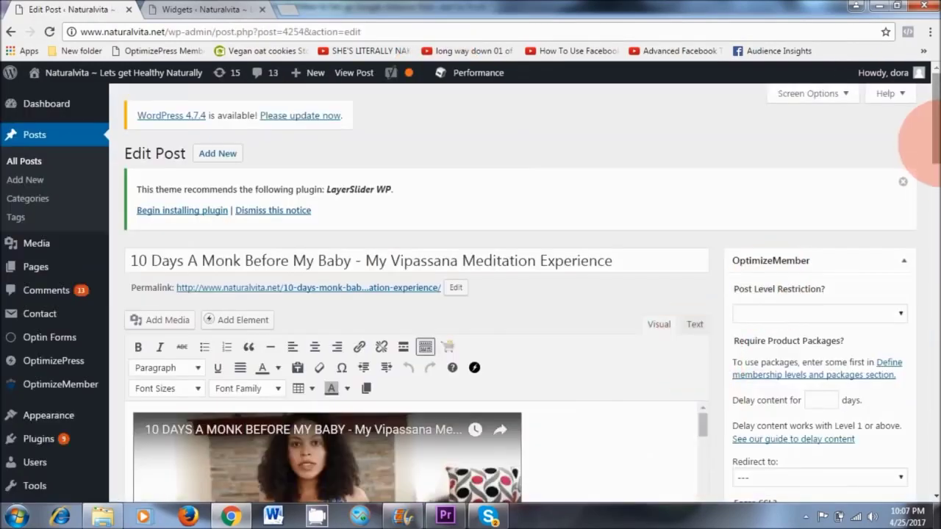
scroll(928, 158, down, 1)
scroll(904, 163, down, 2)
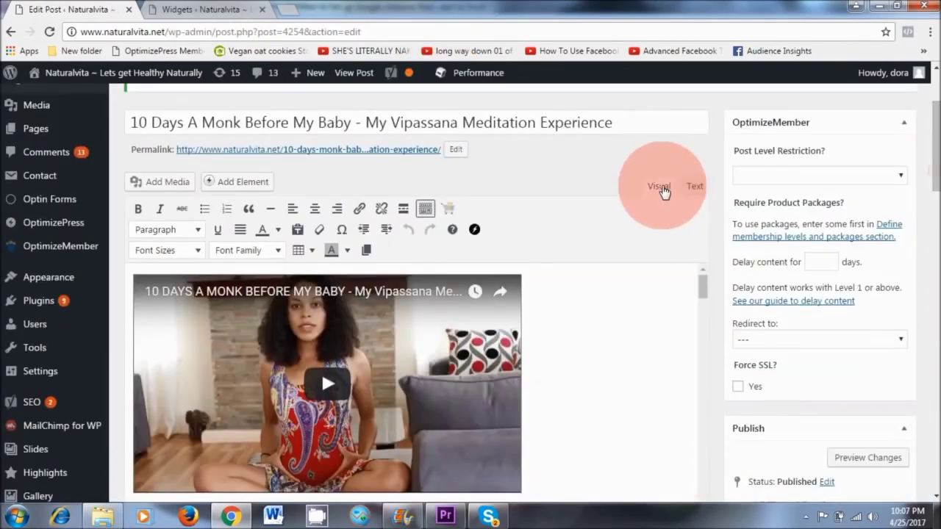
click(695, 193)
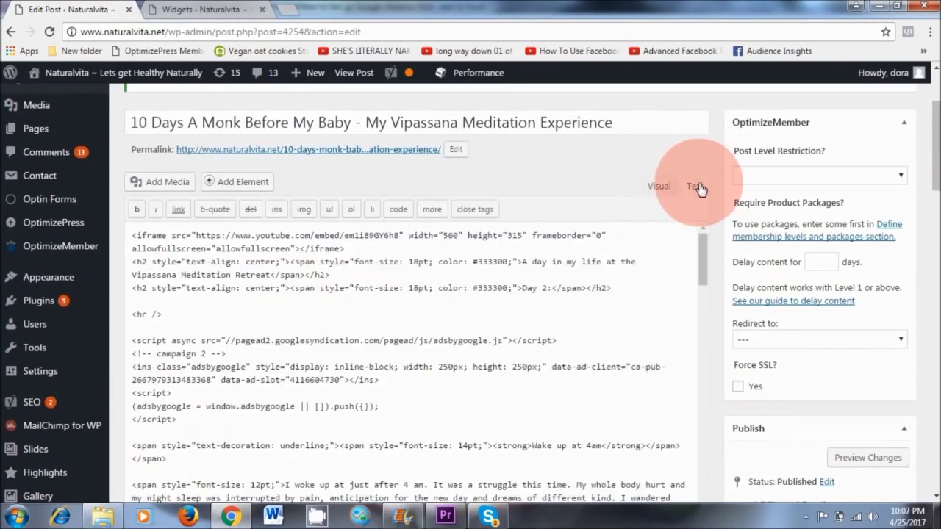
Replace the ad script after the first horizontal rule with the copied ad code and update the post
drag(176, 419, 134, 330)
key(Delete)
right_click(133, 330)
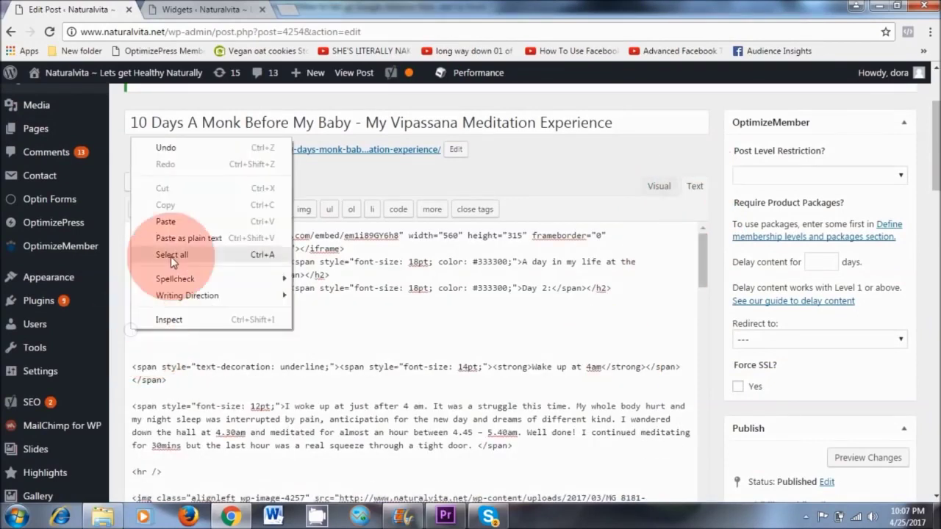
click(183, 222)
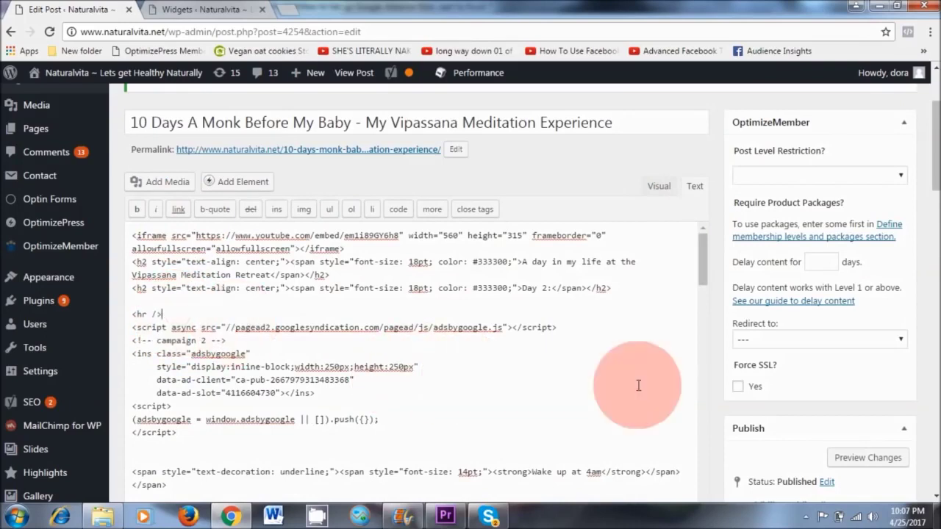
scroll(928, 211, down, 5)
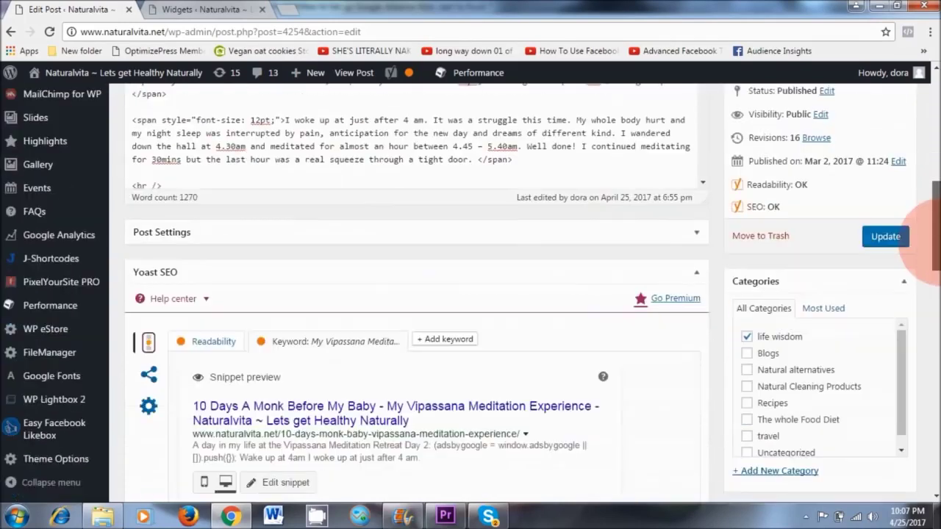
click(886, 237)
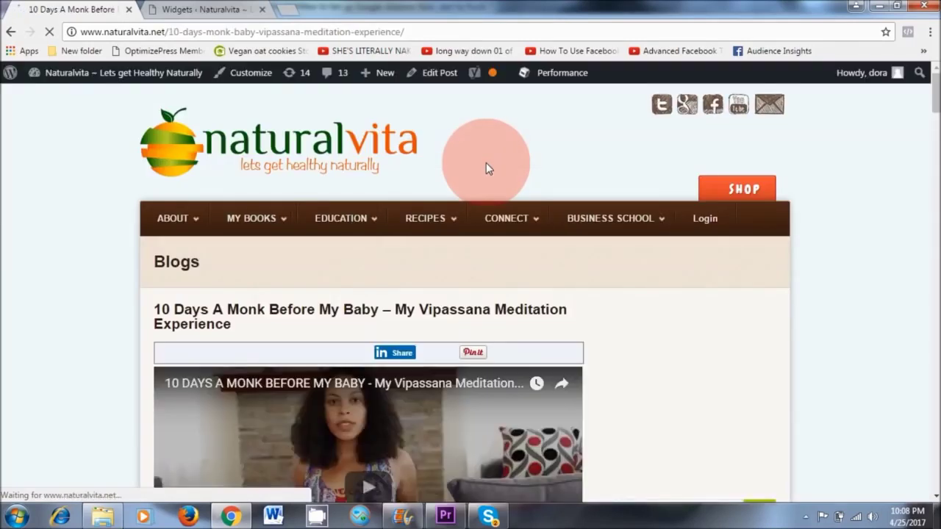
Examine the ad inside the published post's content and the ad in its sidebar
scroll(486, 163, down, 4)
scroll(486, 163, down, 4)
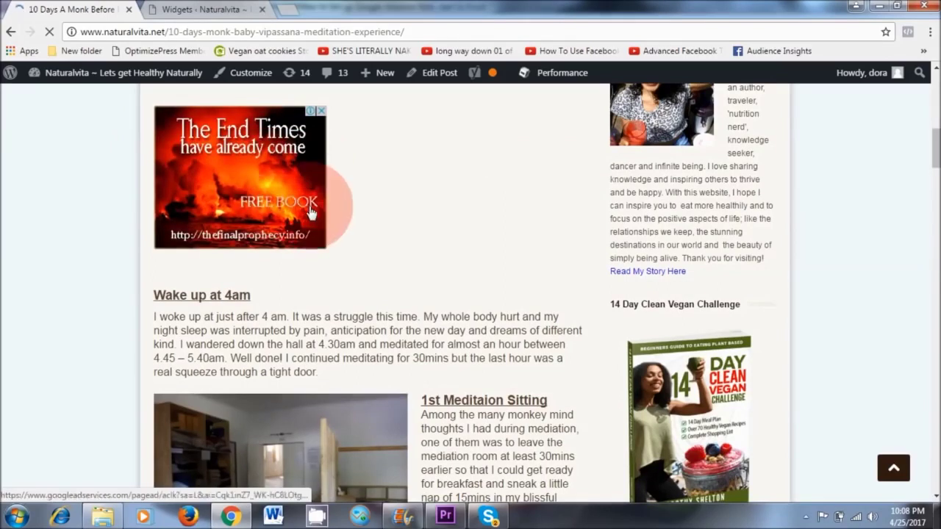
scroll(485, 256, down, 4)
scroll(485, 256, up, 5)
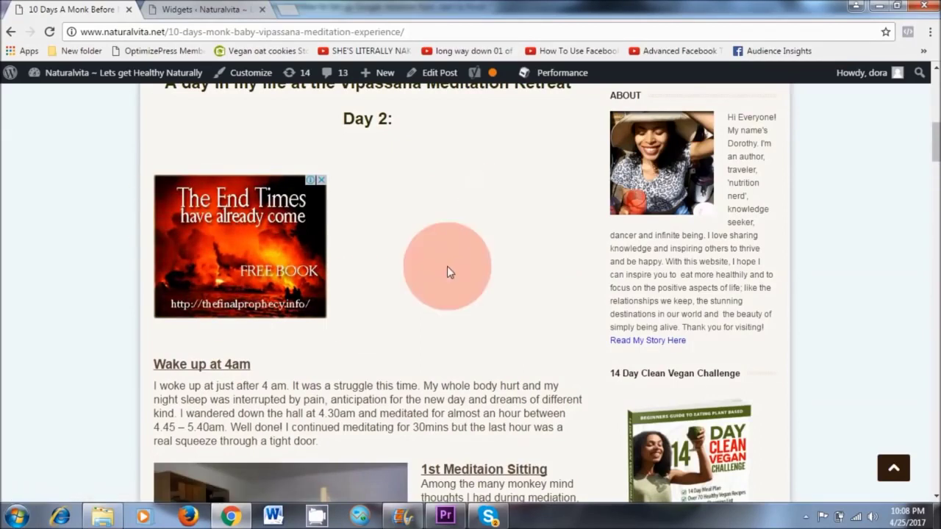
scroll(412, 234, up, 2)
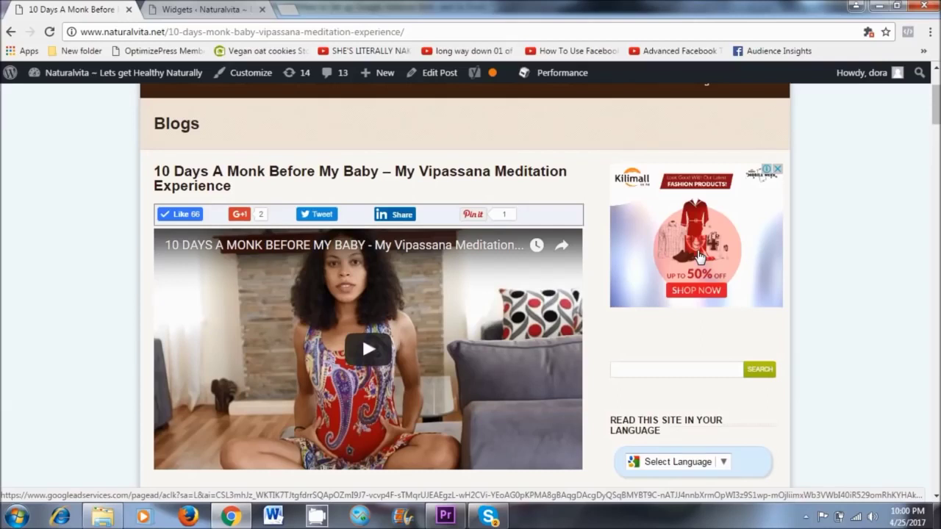
scroll(698, 255, up, 3)
mouse_move(656, 224)
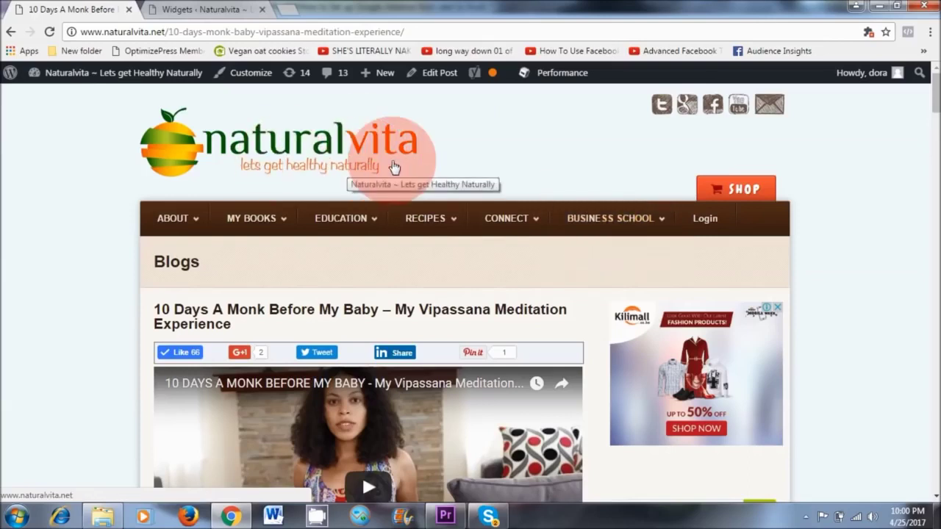
mouse_move(599, 220)
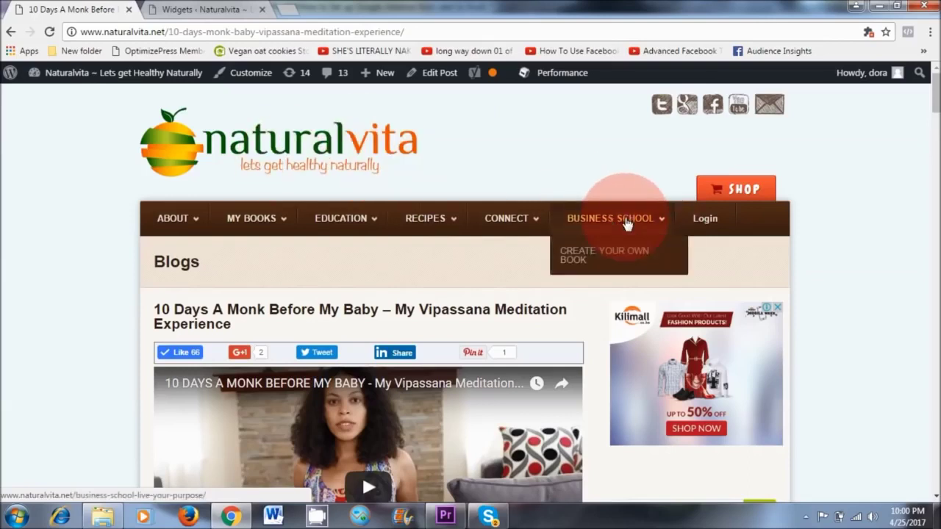